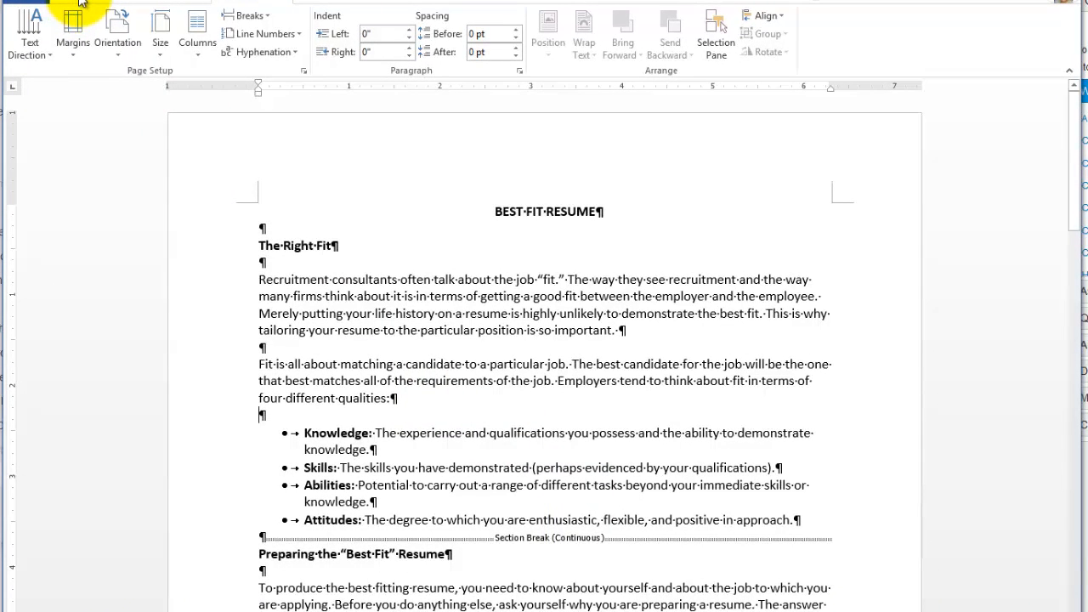
Step: Hide the document's formatting marks and show them again
left_click(78, 3)
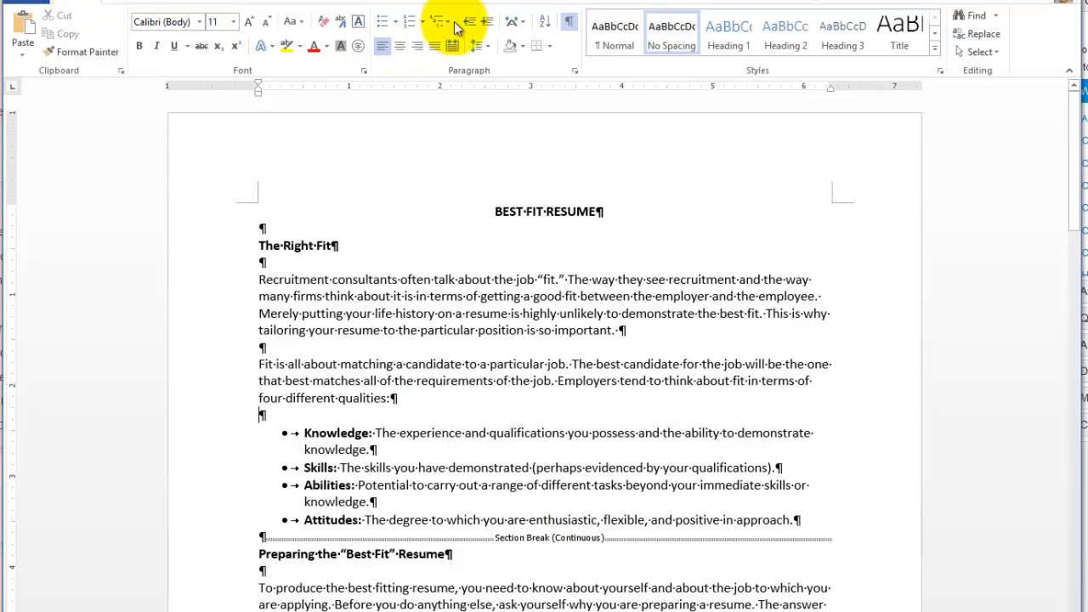
left_click(567, 21)
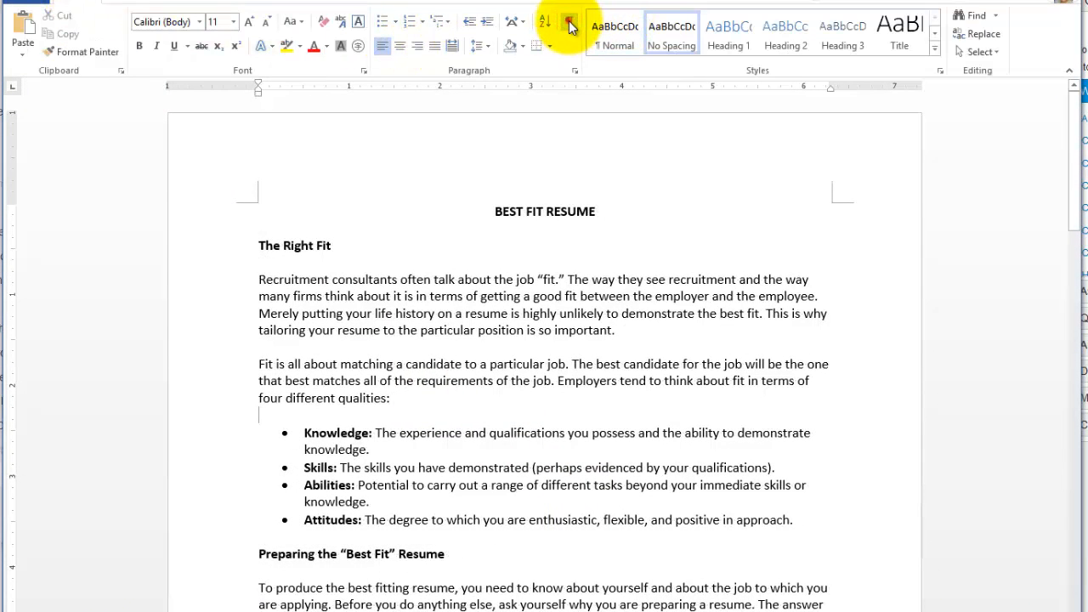
left_click(568, 21)
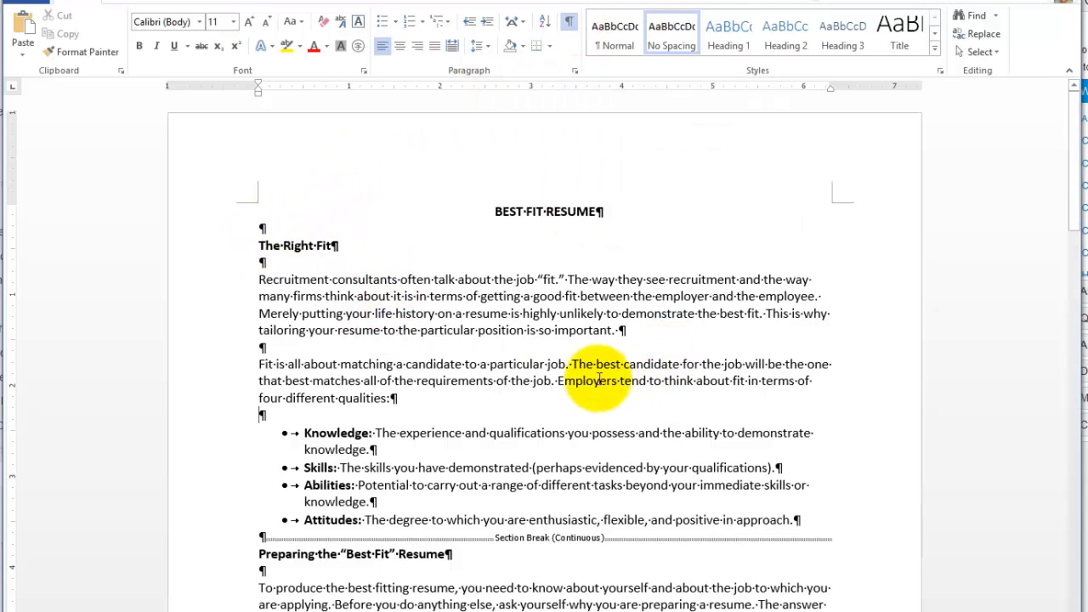
Step: Examine the continuous and odd-page section breaks that separate the document's sections
scroll(536, 442, "down", 2)
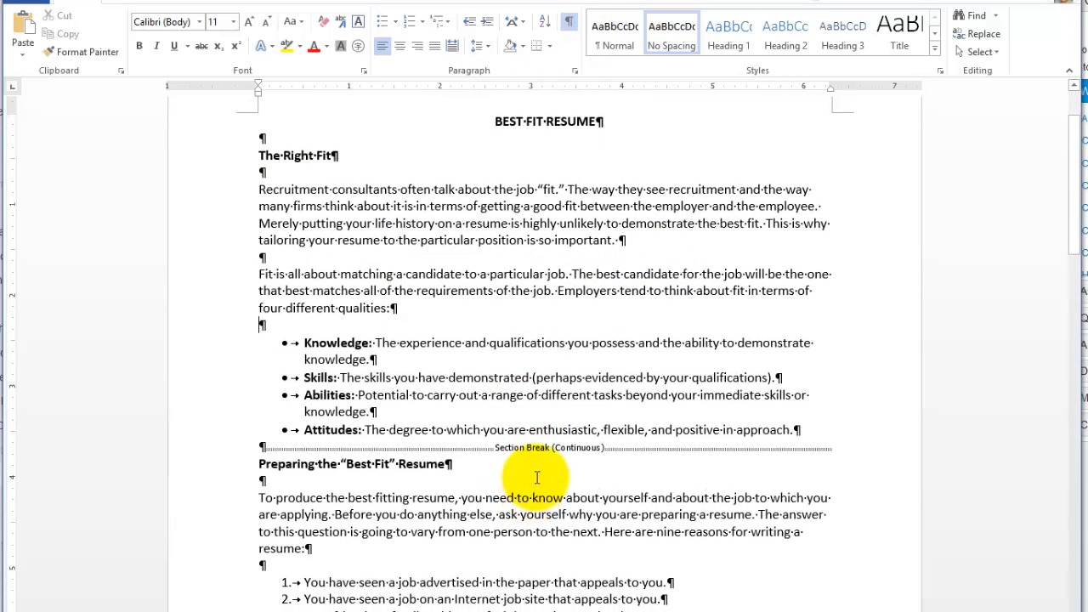
left_click(542, 444)
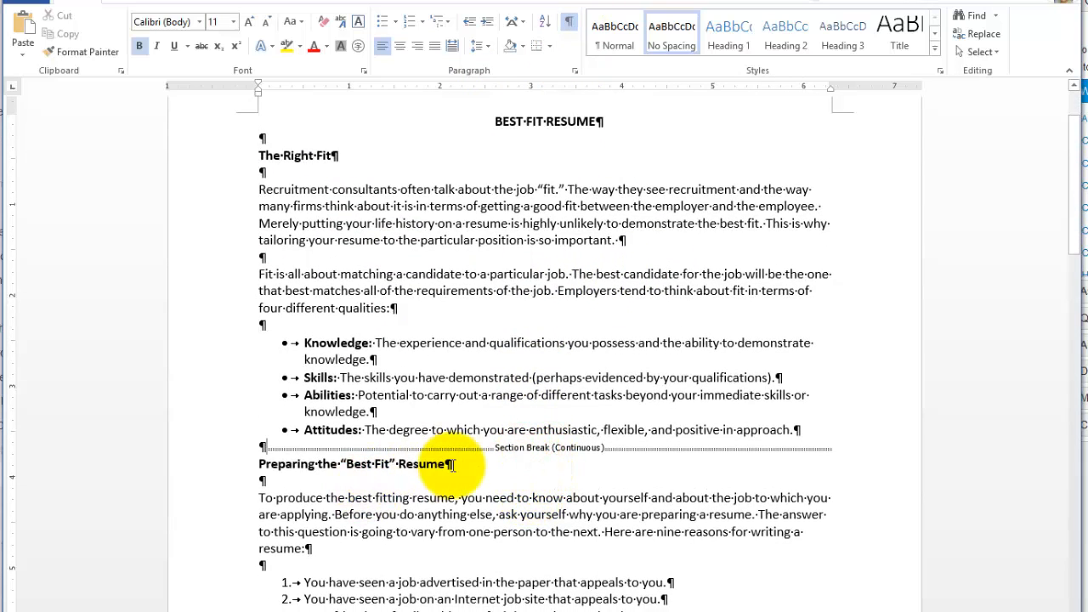
left_click_drag(453, 464, 257, 465)
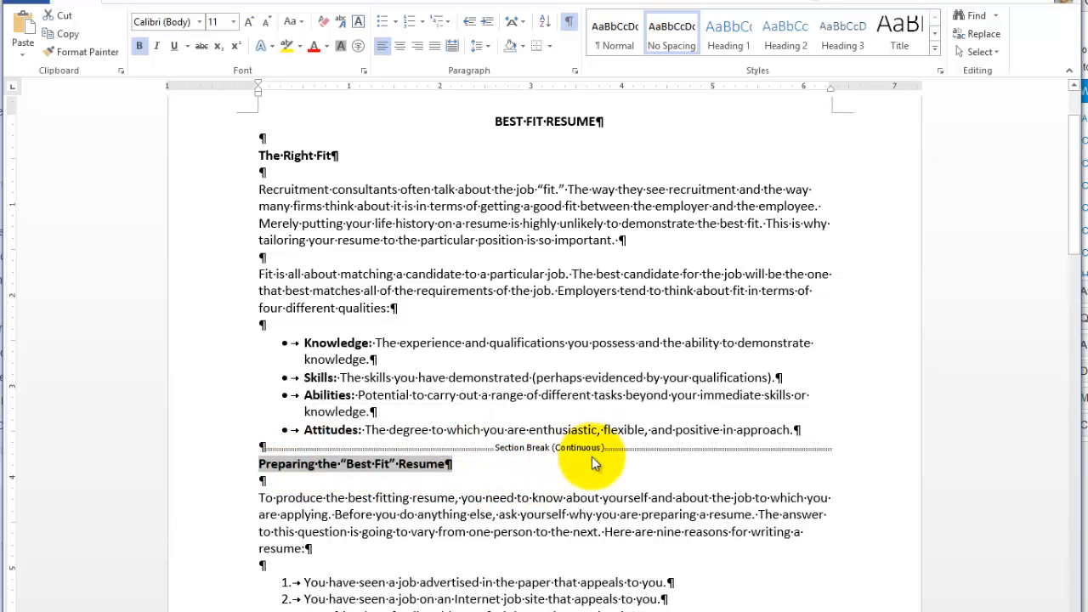
scroll(574, 481, "down", 10)
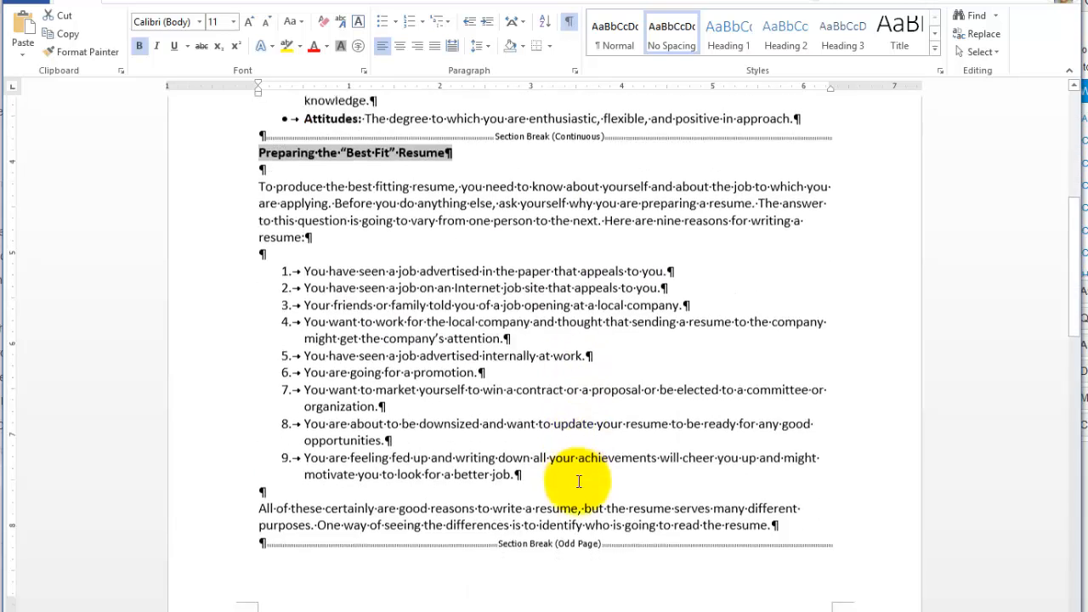
left_click(611, 407)
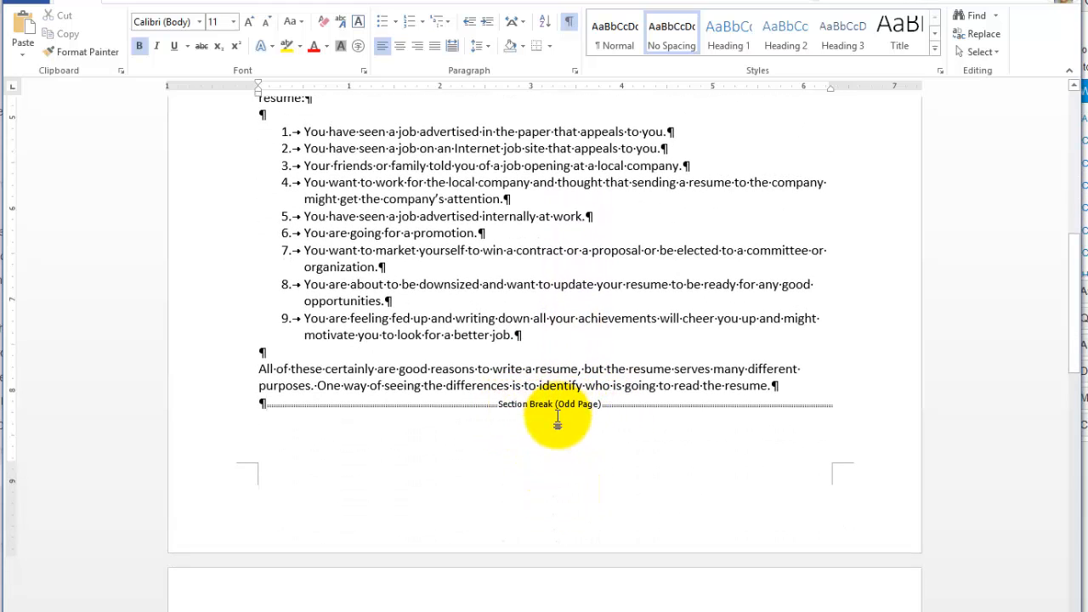
scroll(561, 419, "down", 6)
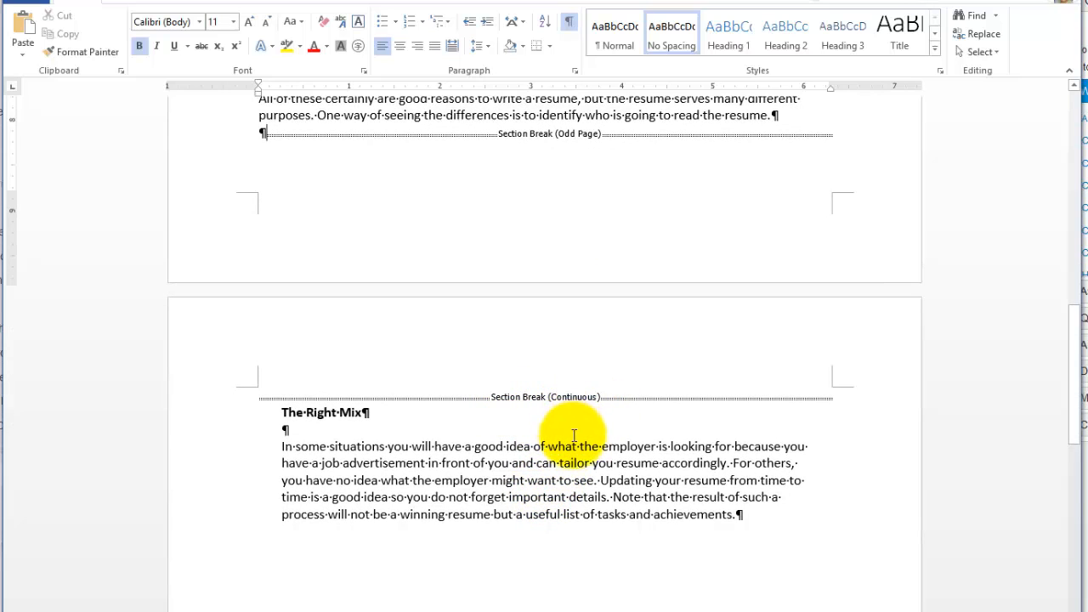
Step: Examine the text belonging to each section, from 'The Right Mix' back to the opening 'BEST FIT RESUME' section
left_click_drag(551, 478, 631, 515)
left_click_drag(511, 455, 512, 460)
scroll(625, 491, "up", 4)
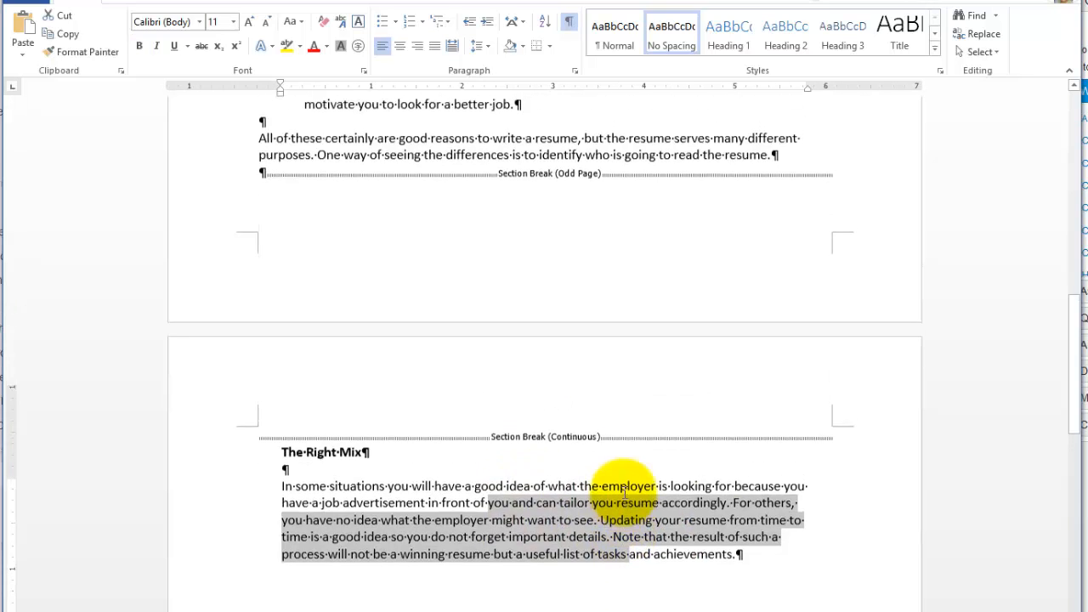
scroll(625, 492, "up", 5)
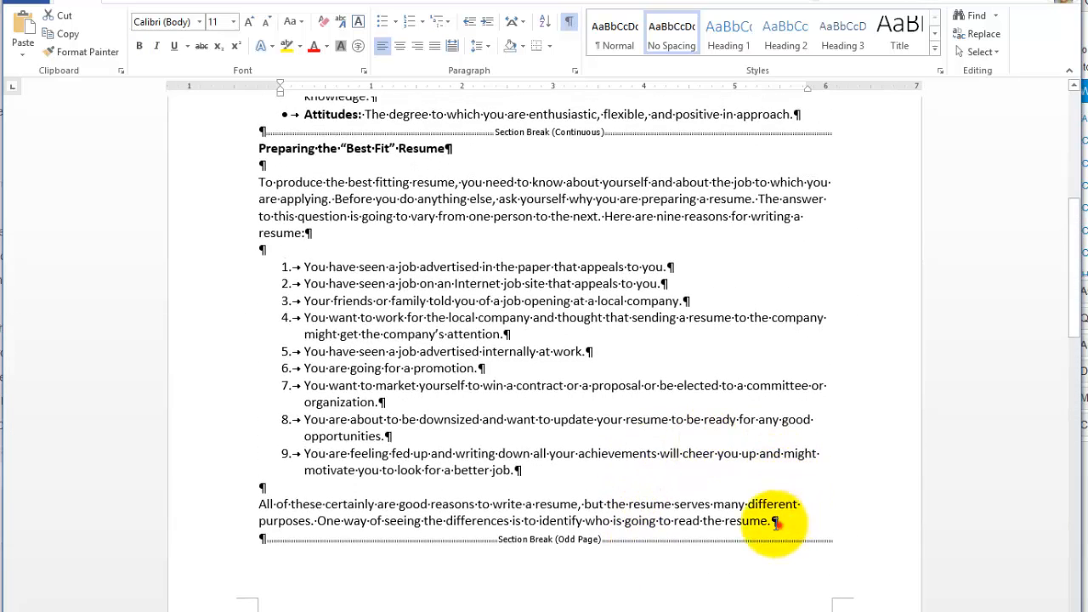
left_click_drag(774, 523, 421, 149)
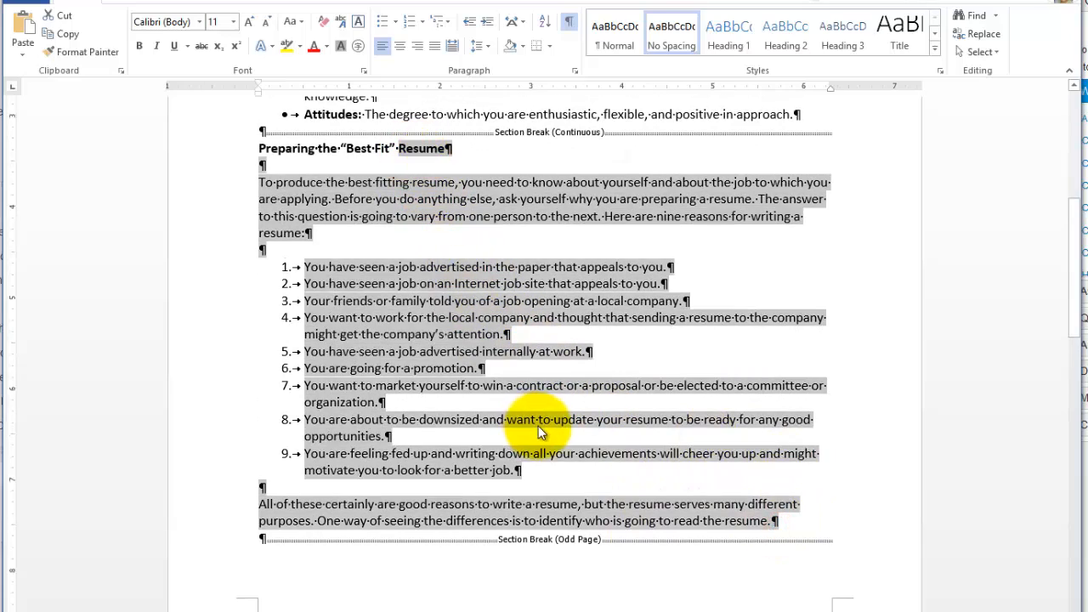
scroll(544, 433, "up", 4)
scroll(550, 438, "up", 5)
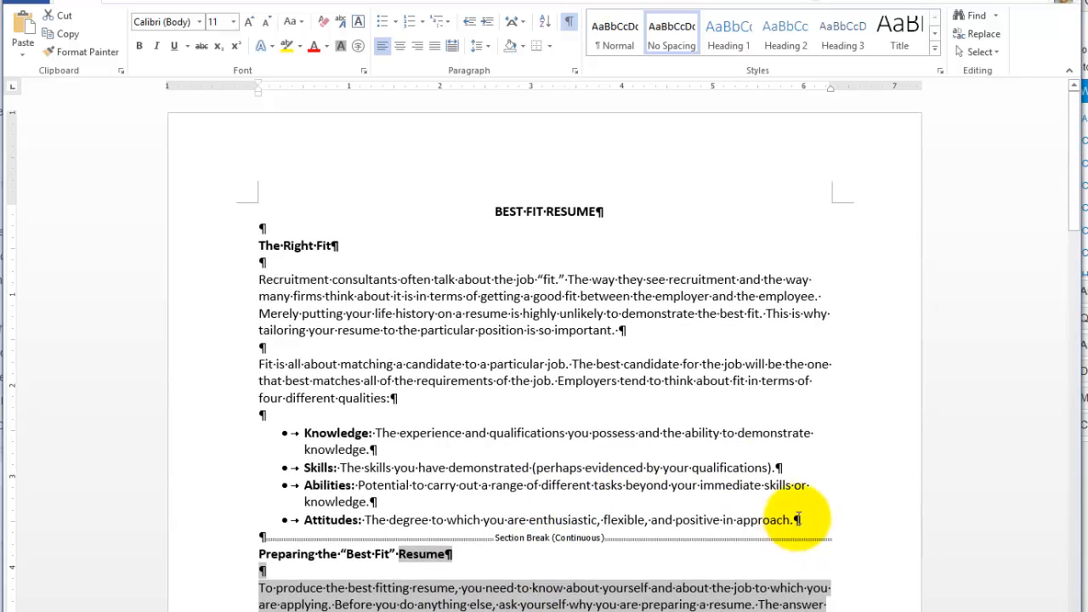
left_click_drag(797, 517, 439, 204)
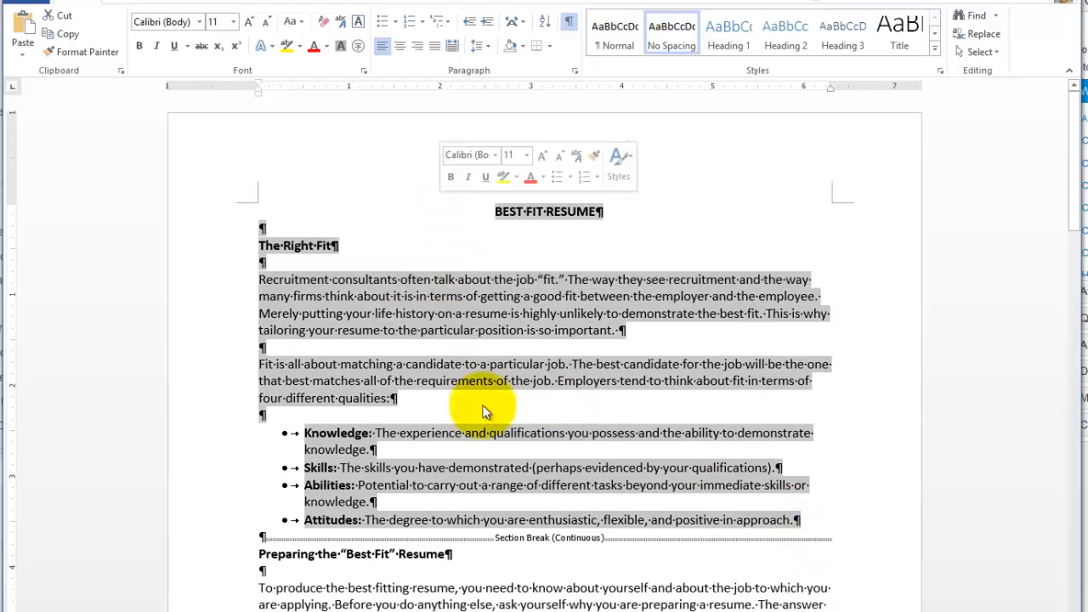
left_click(585, 413)
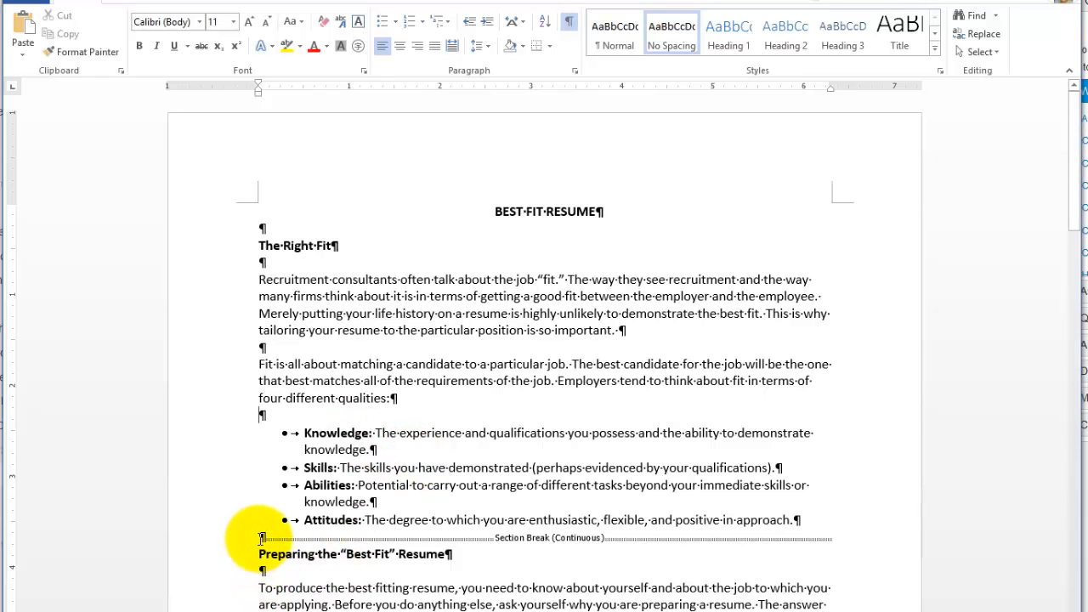
Step: Try to delete the continuous section break above the 'Preparing the "Best Fit" Resume' heading and check the text around it
scroll(450, 519, "down", 2)
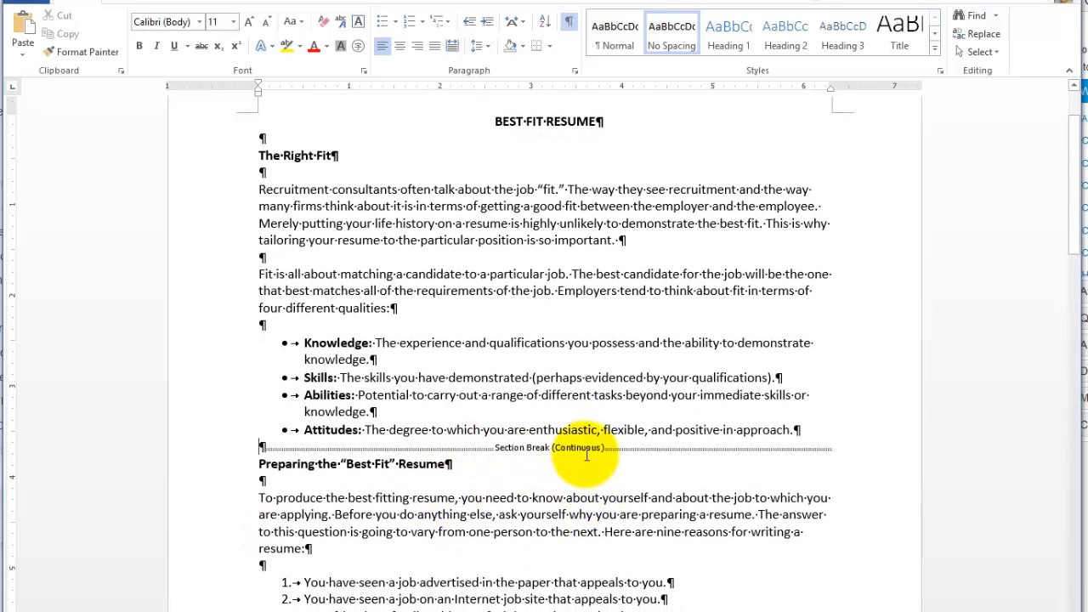
left_click(255, 445)
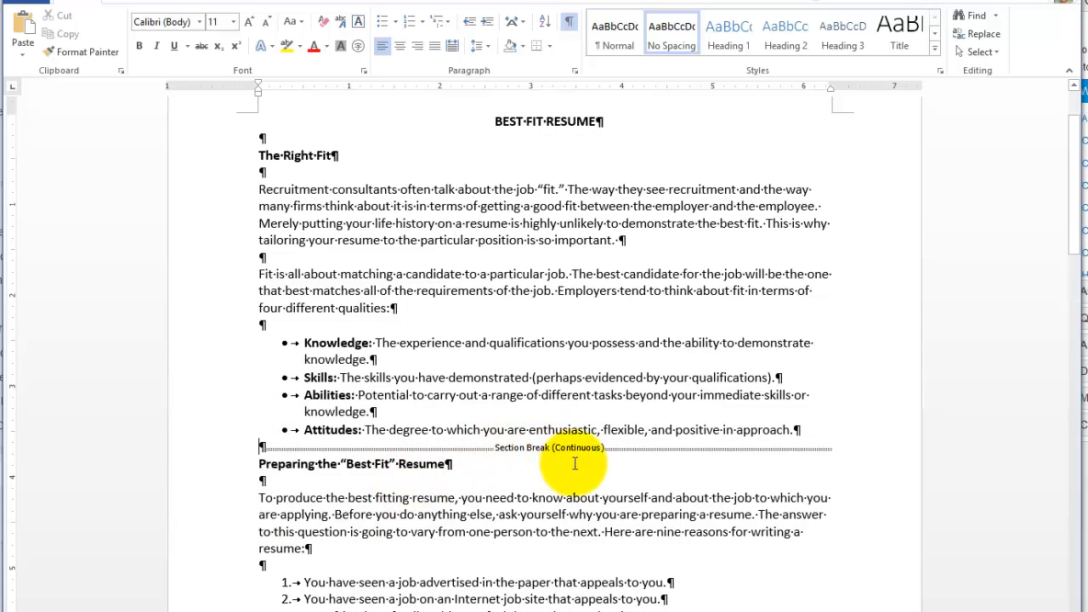
key("Delete")
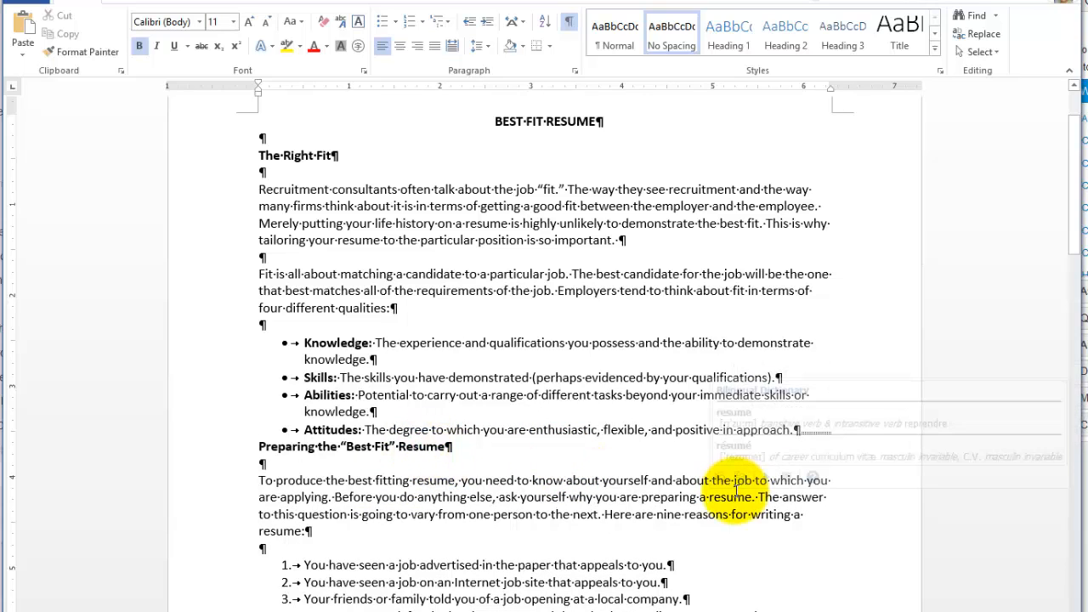
left_click(571, 378)
scroll(581, 449, "down", 3)
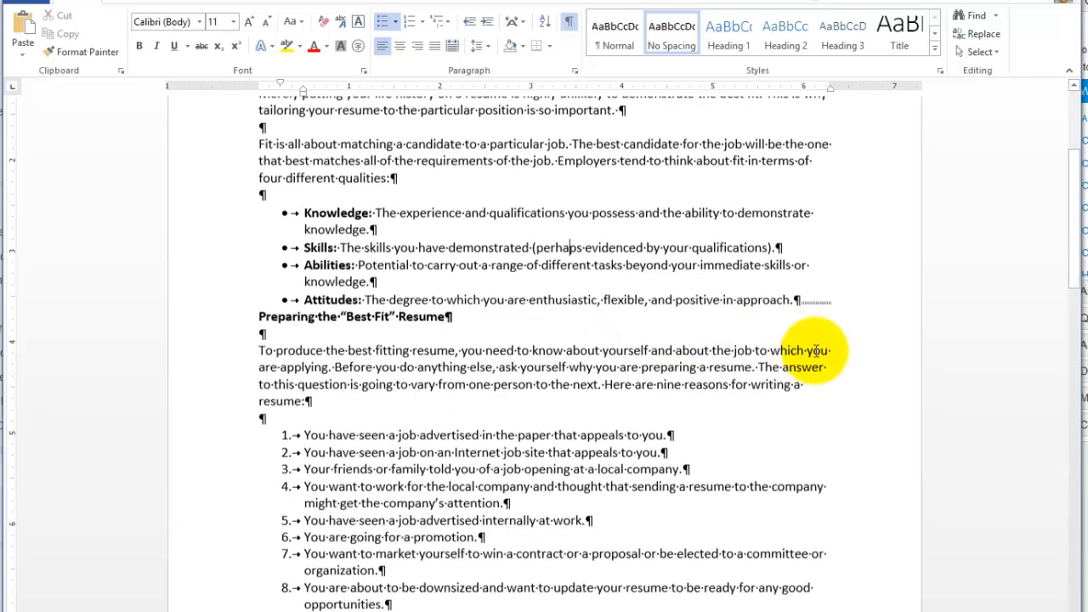
left_click_drag(375, 229, 481, 516)
scroll(585, 568, "up", 3)
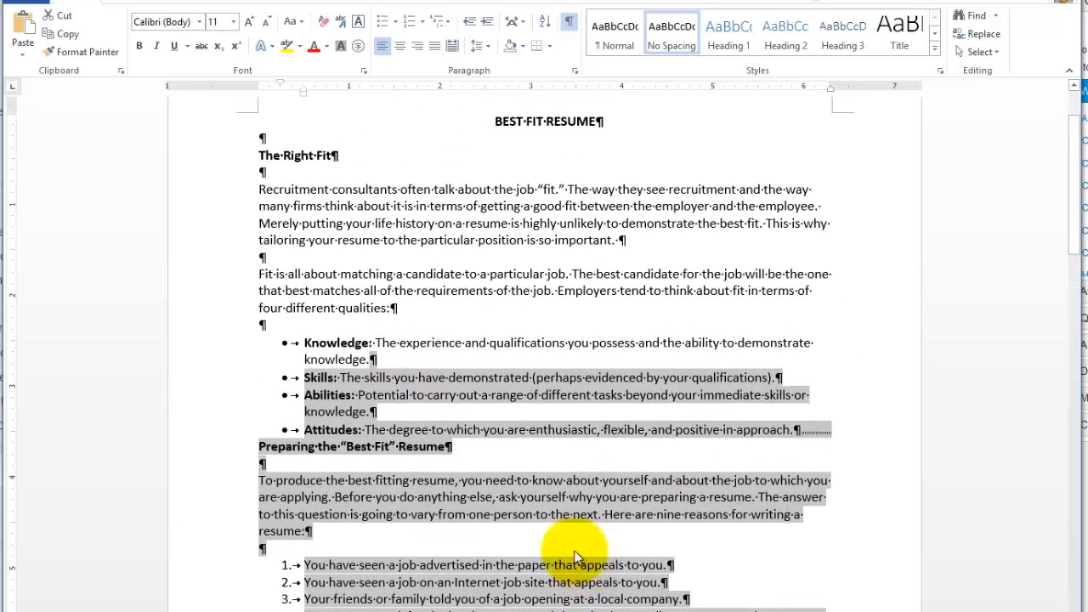
left_click(450, 325)
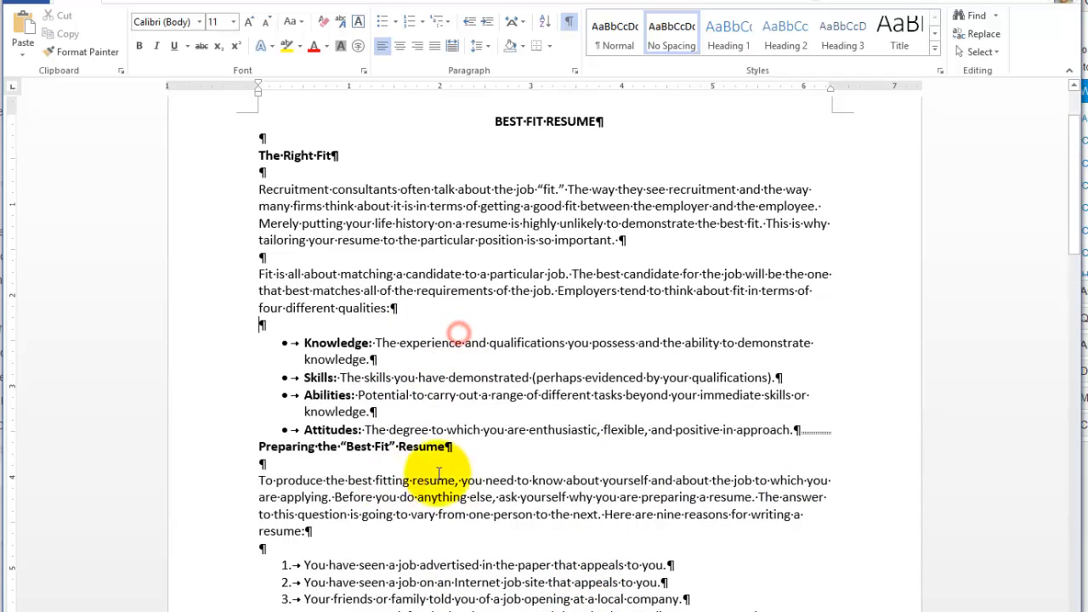
Step: Remove the rest of the section break after the Attitudes bullet and add a blank line above the 'Preparing the "Best Fit" Resume' heading
left_click(841, 433)
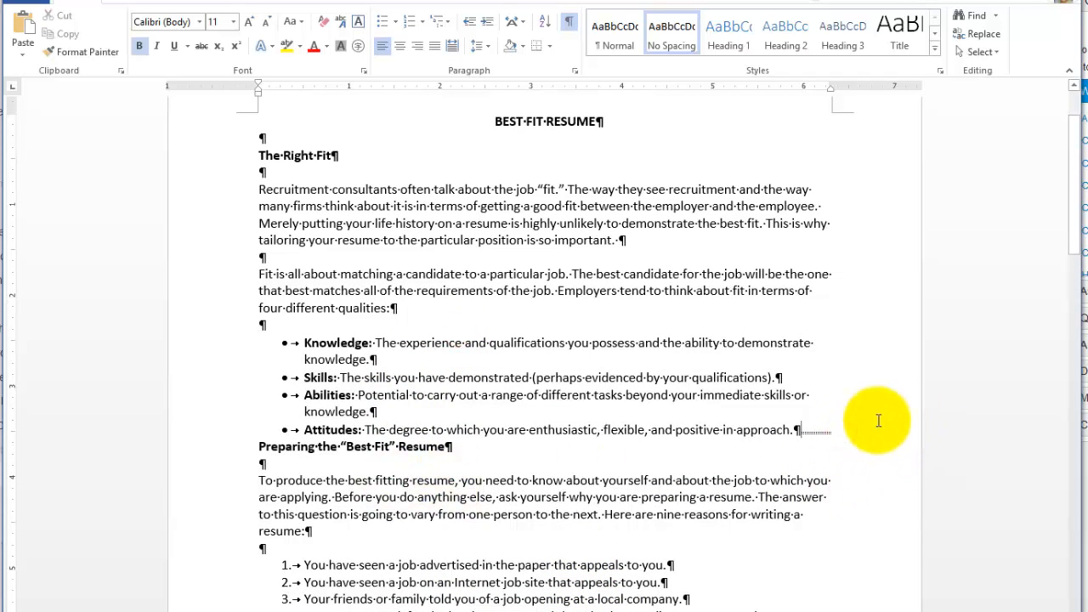
key("Right")
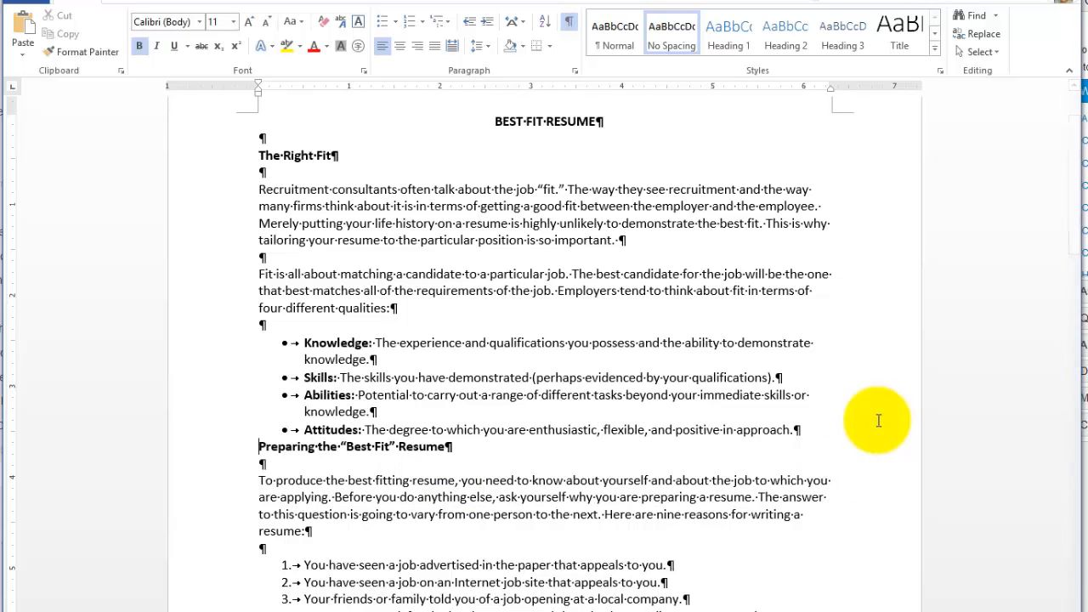
key("Return")
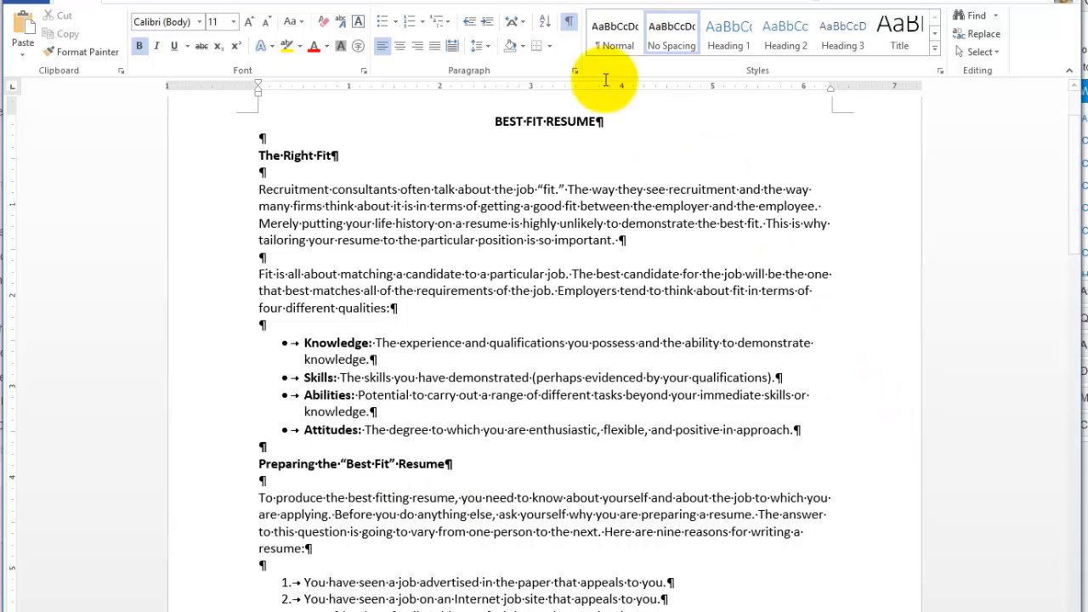
Step: Insert a Continuous section break before the 'The Right Fit' heading and check the text on either side of it
mouse_move(555, 497)
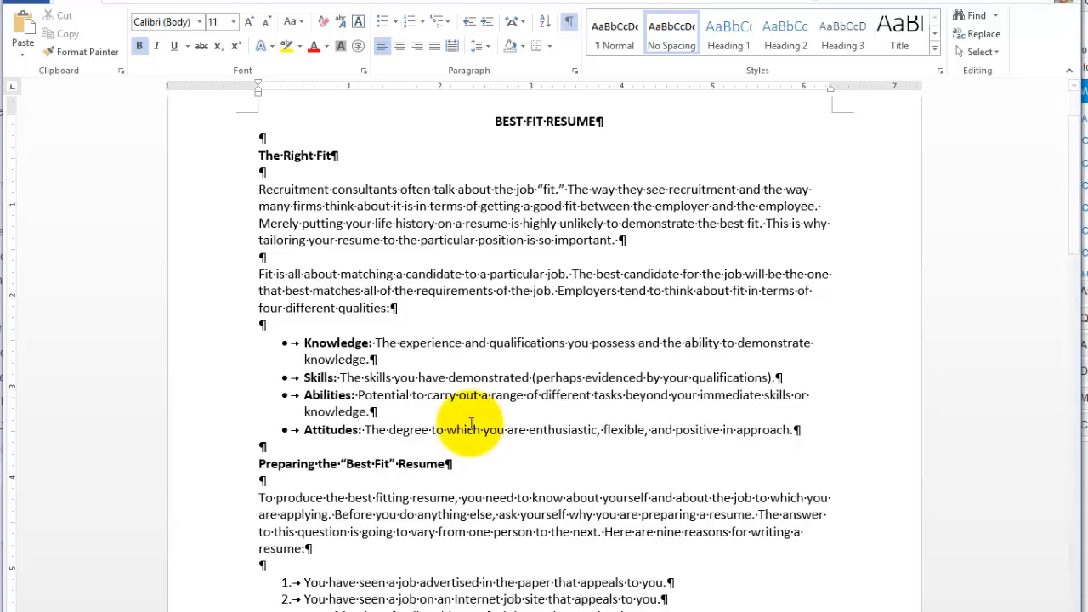
mouse_move(458, 420)
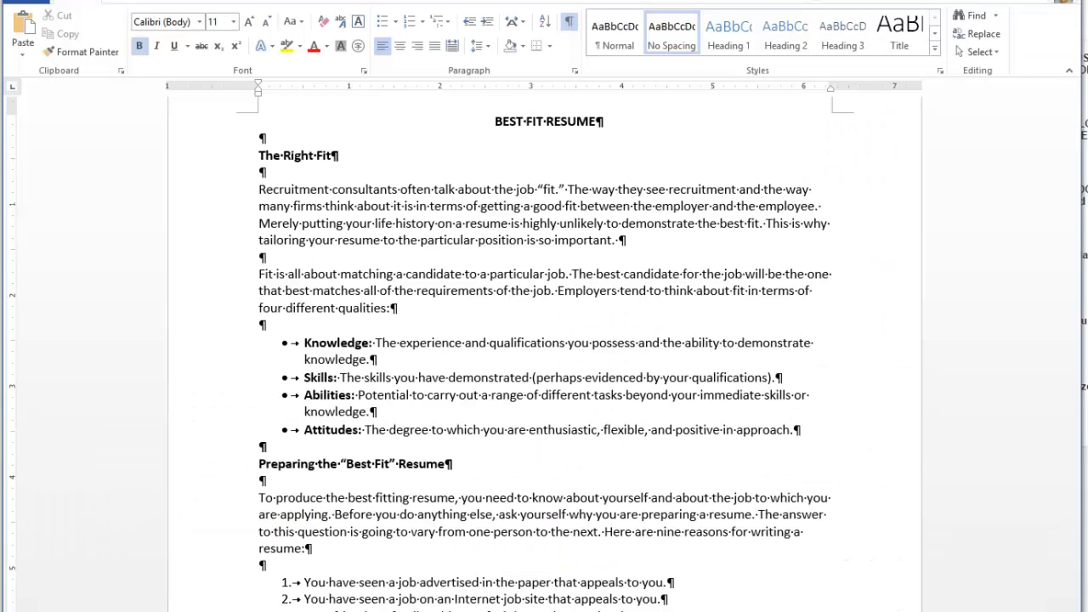
left_click(258, 157)
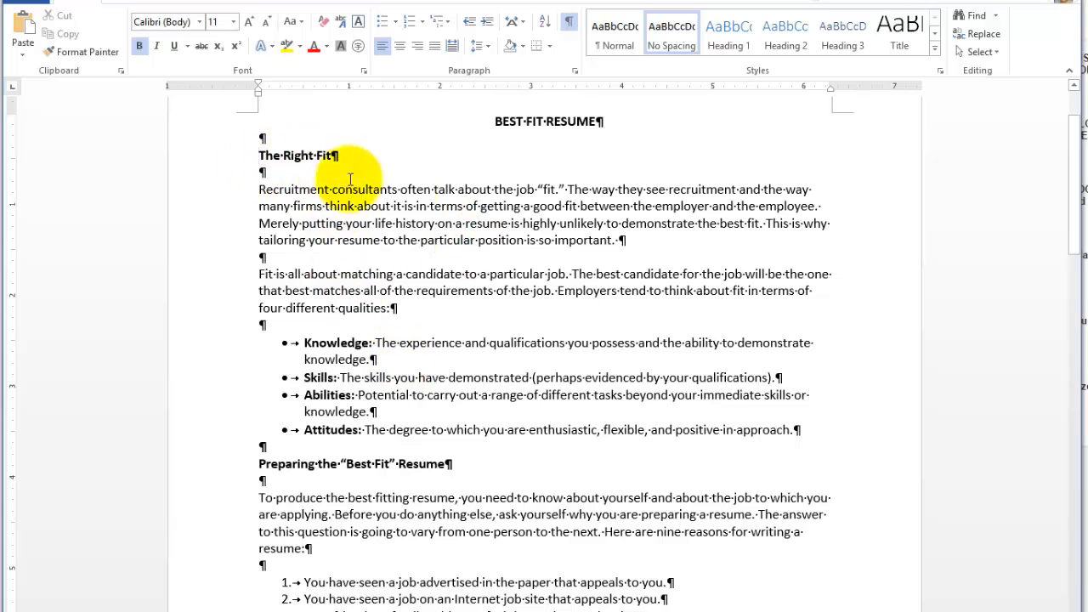
mouse_move(417, 207)
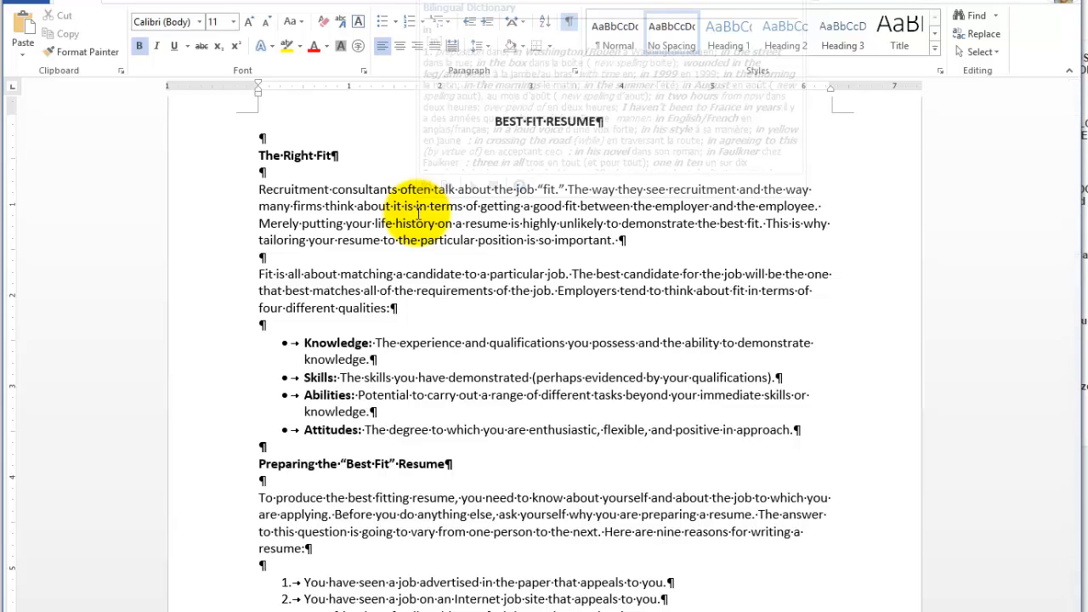
left_click_drag(267, 165, 259, 157)
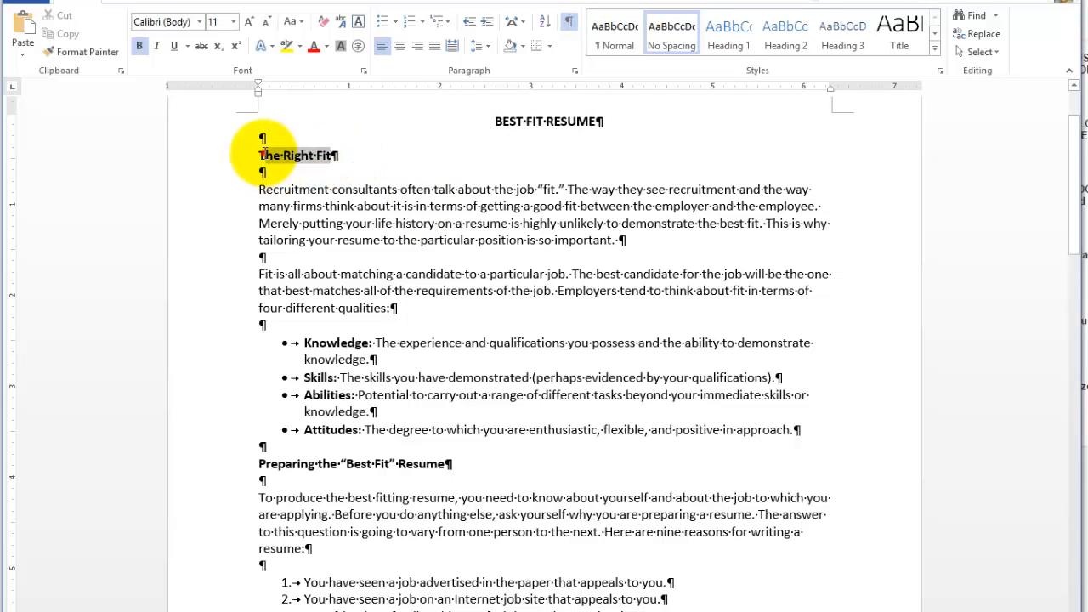
left_click(259, 157)
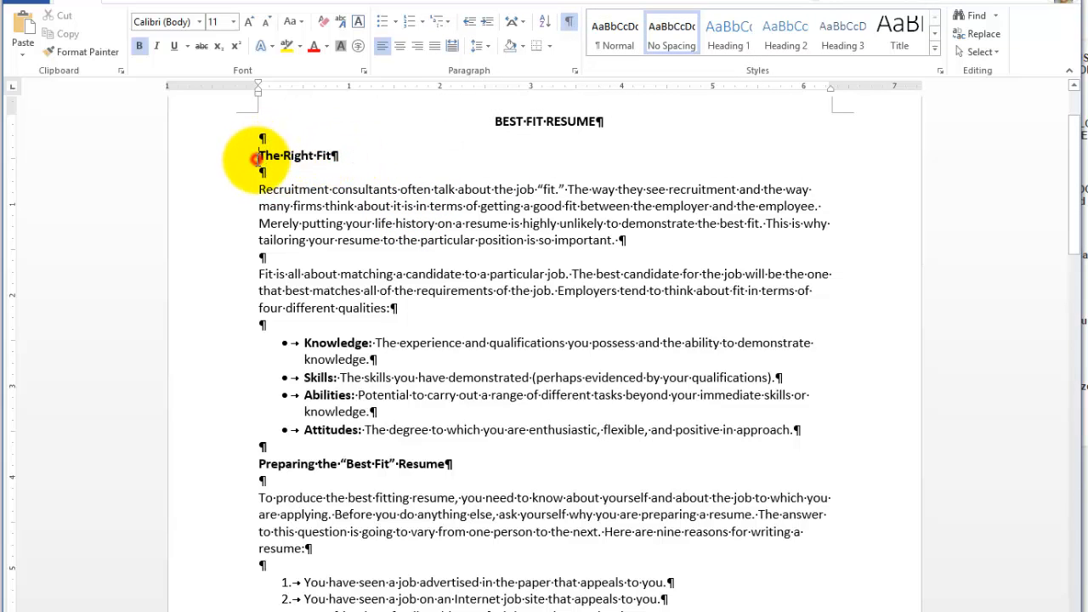
mouse_move(317, 197)
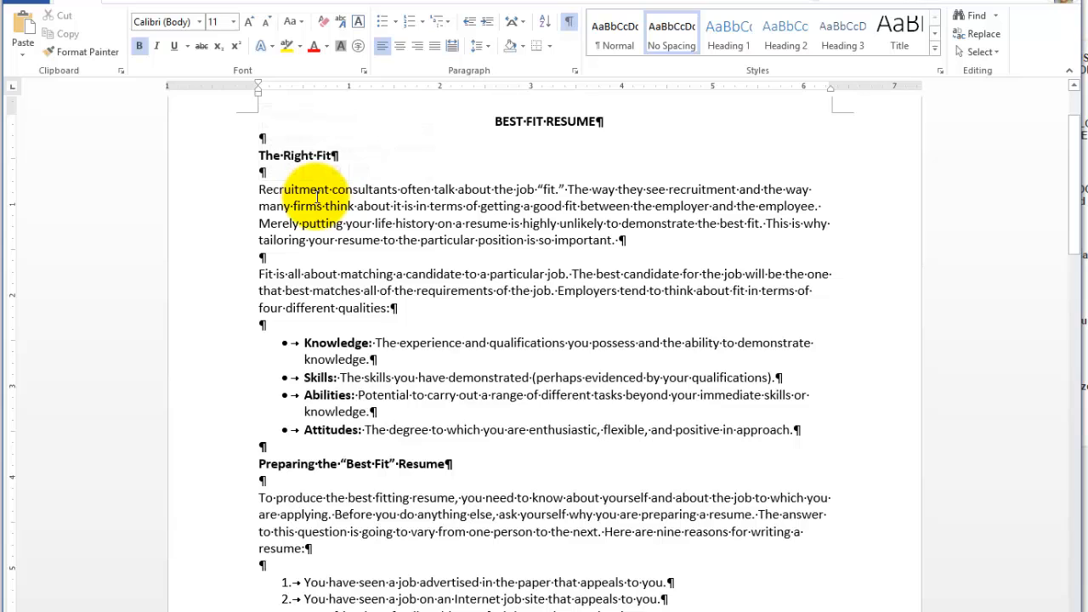
left_click(251, 2)
left_click(254, 17)
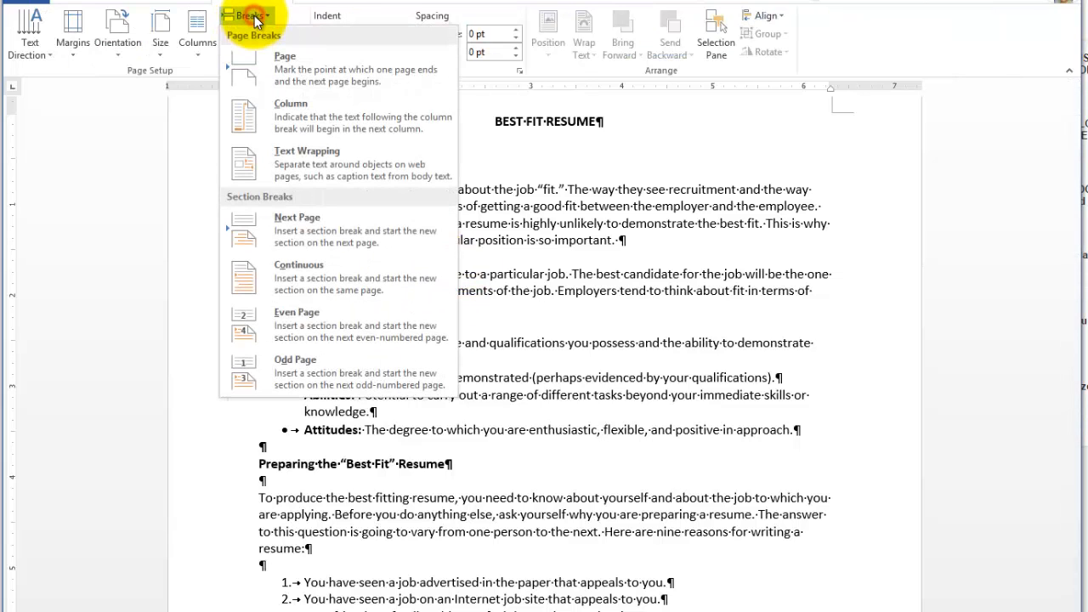
left_click(315, 272)
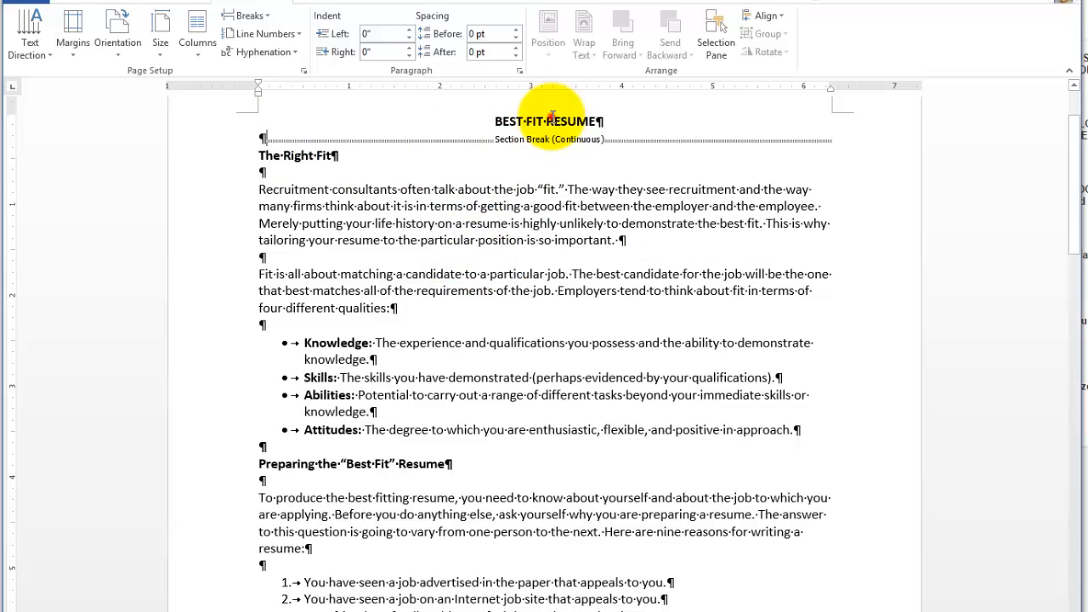
triple_click(637, 119)
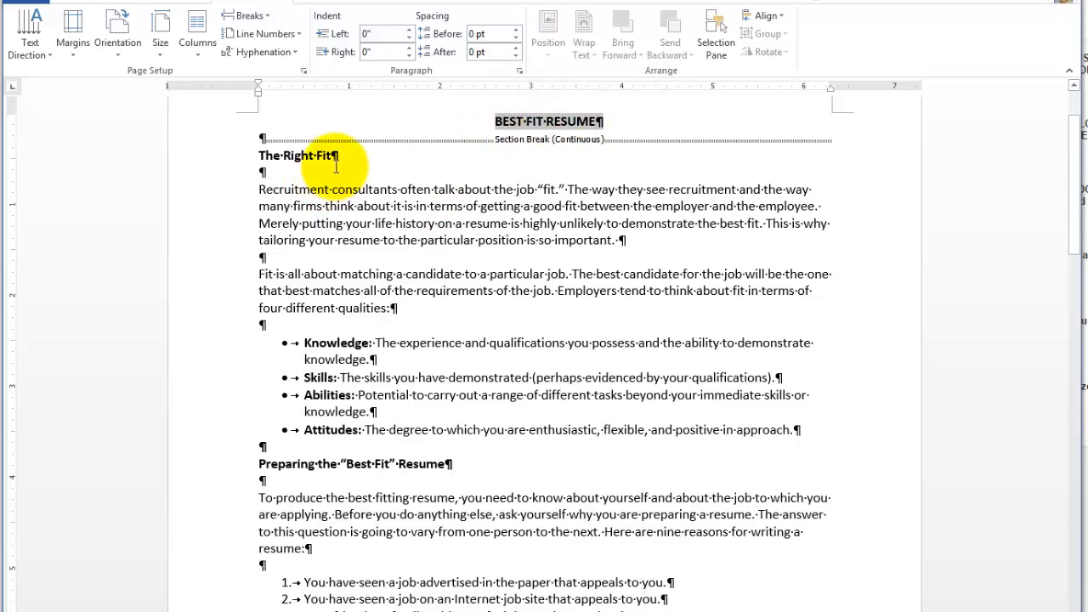
left_click_drag(335, 166, 399, 581)
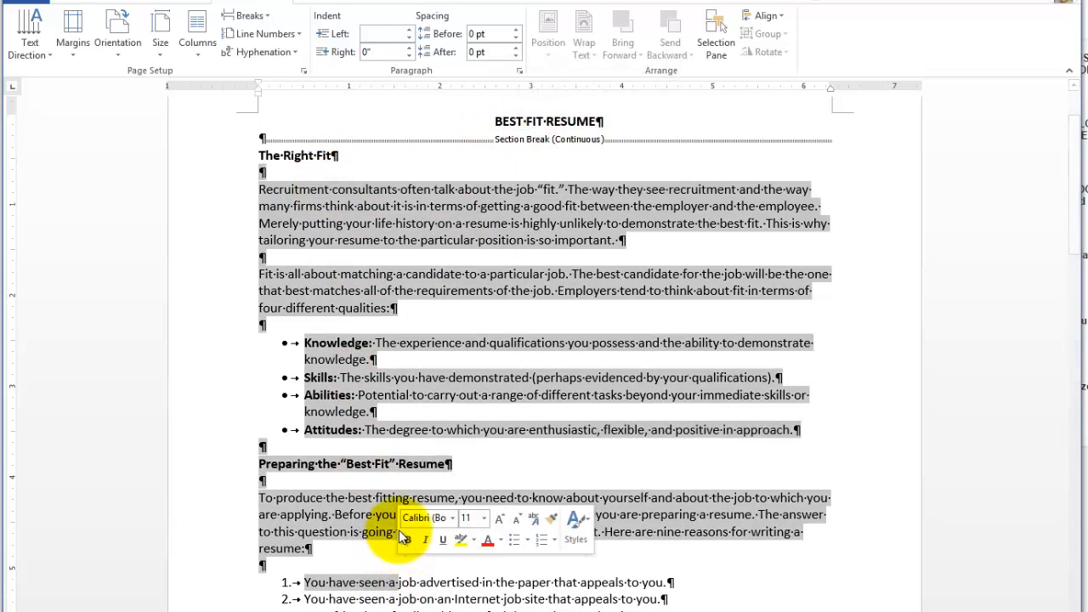
Step: Lay out the section beginning with the 'The Right Fit' heading in two columns
left_click(446, 430)
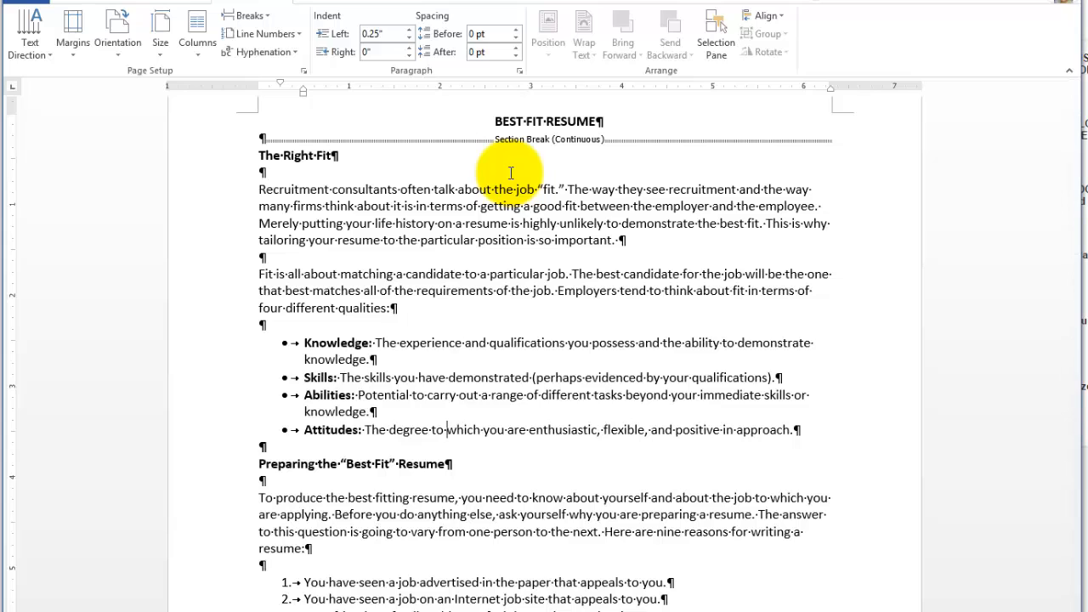
left_click(310, 441)
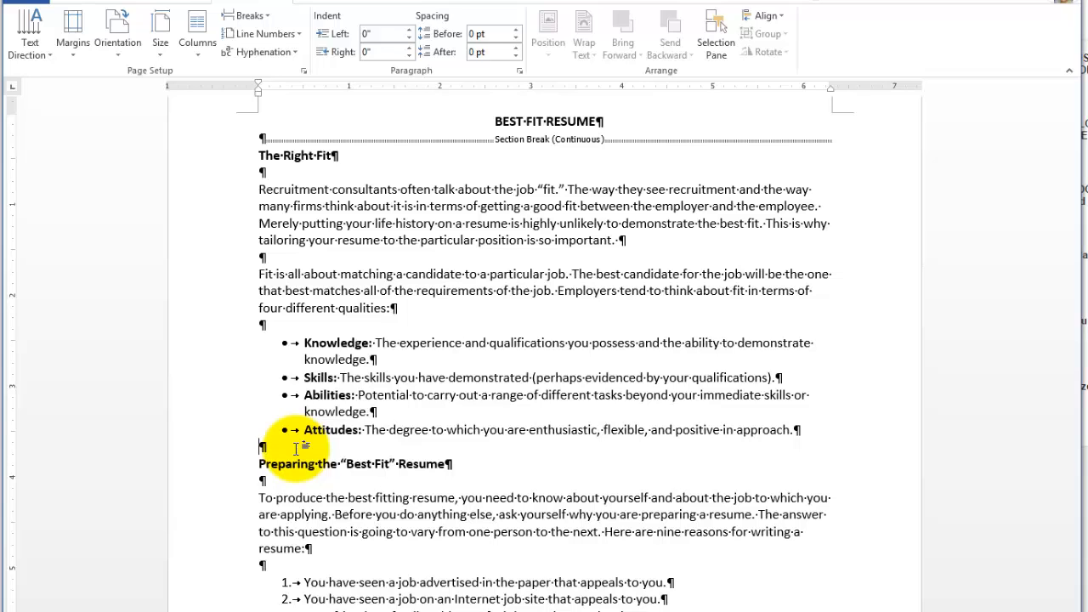
left_click(361, 159)
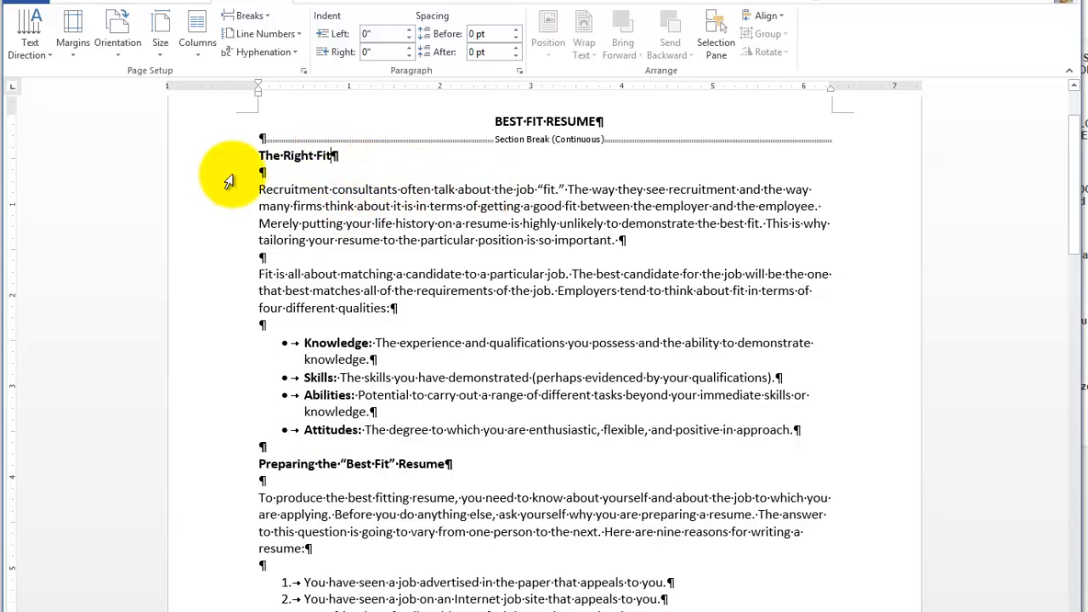
left_click(197, 56)
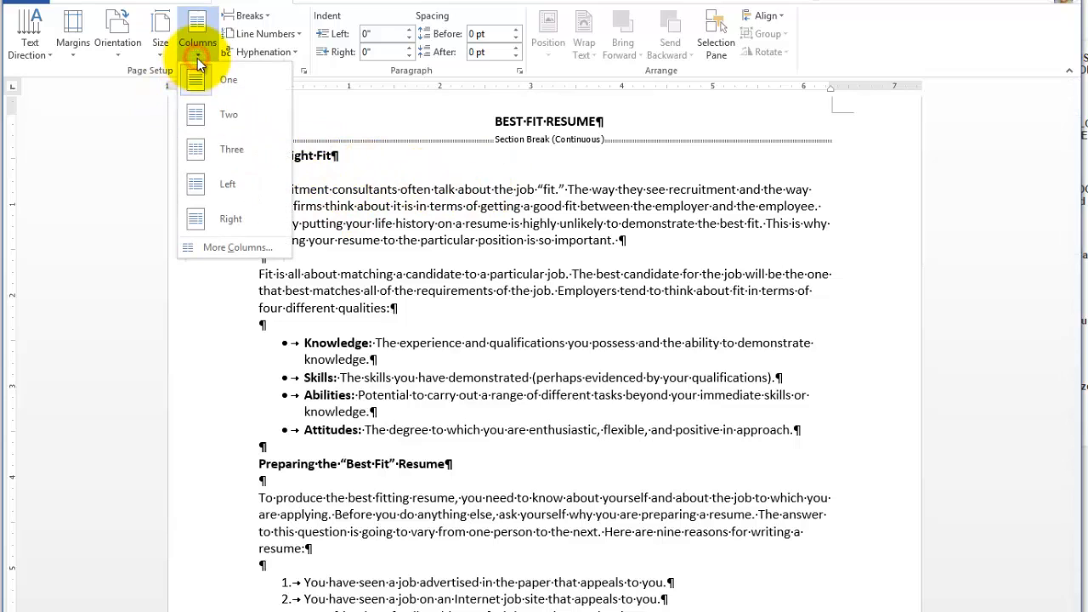
left_click(209, 119)
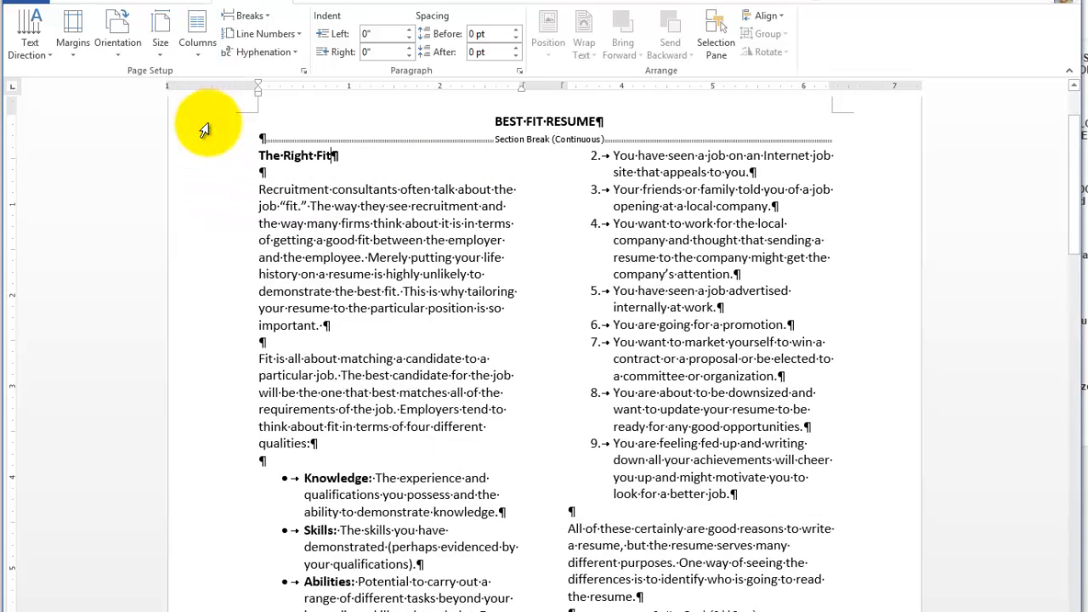
Step: Examine which text the two-column layout affects, comparing it with the 'BEST FIT RESUME' title and the 'The Right Mix' section
scroll(538, 364, "down", 3)
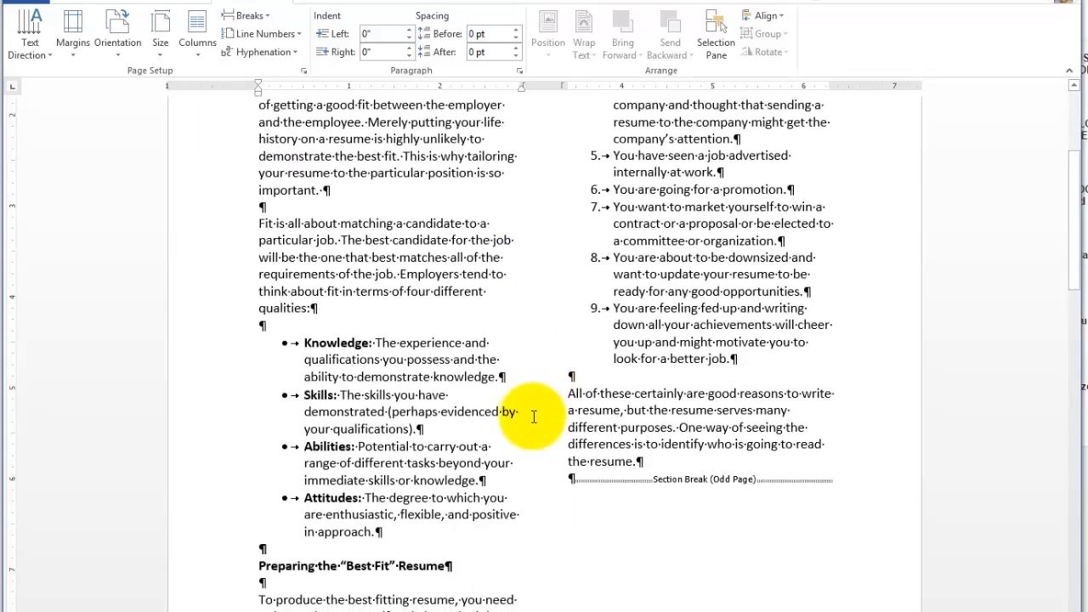
scroll(530, 408, "down", 4)
scroll(534, 416, "down", 7)
scroll(516, 301, "up", 10)
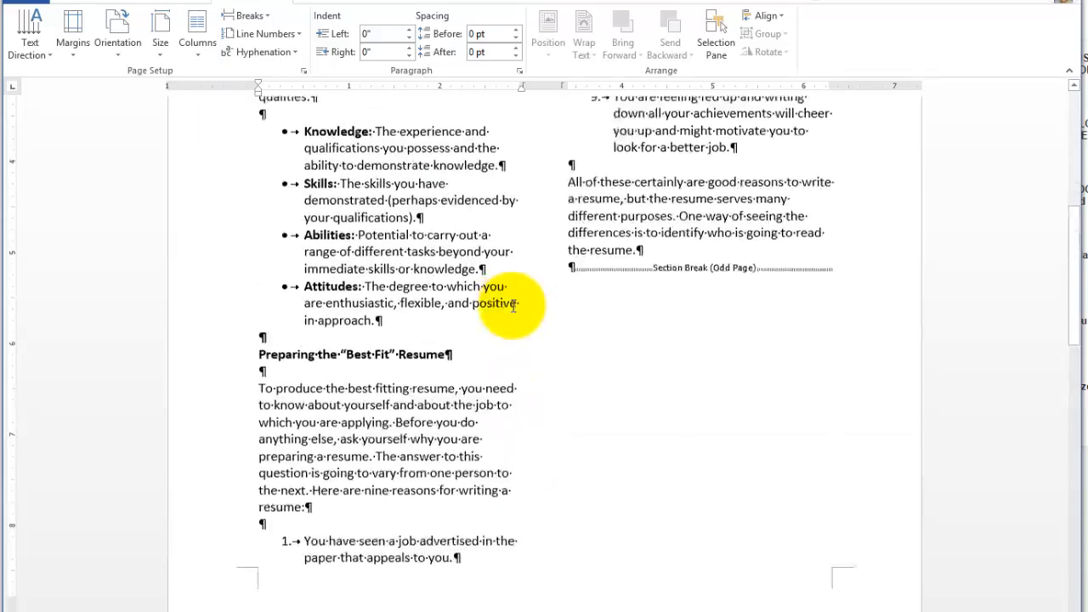
scroll(514, 303, "up", 3)
left_click(511, 210)
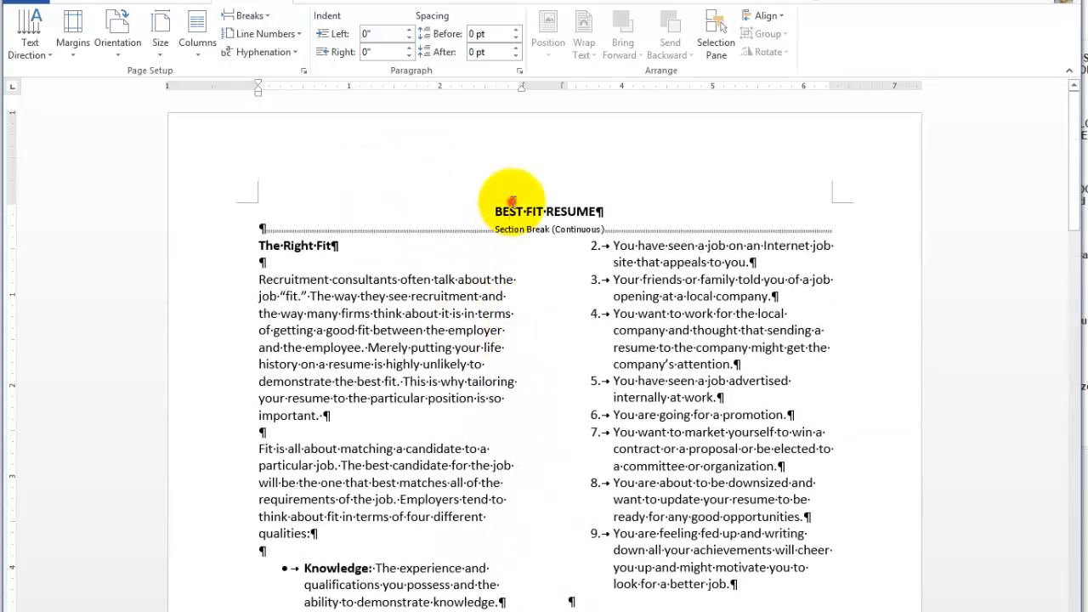
left_click_drag(289, 265, 741, 548)
scroll(739, 548, "down", 10)
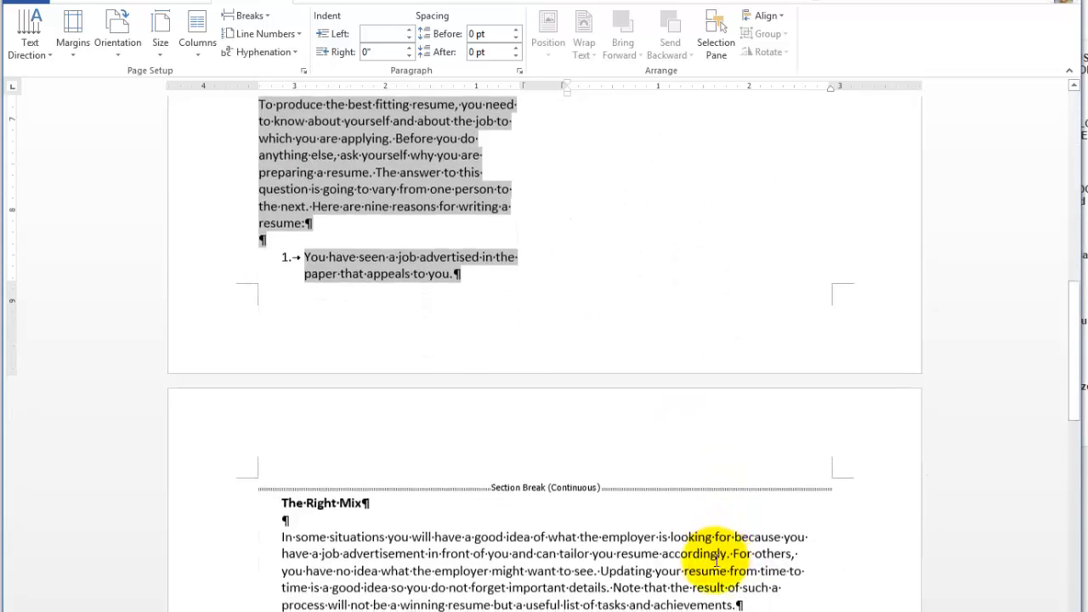
left_click_drag(605, 429, 413, 357)
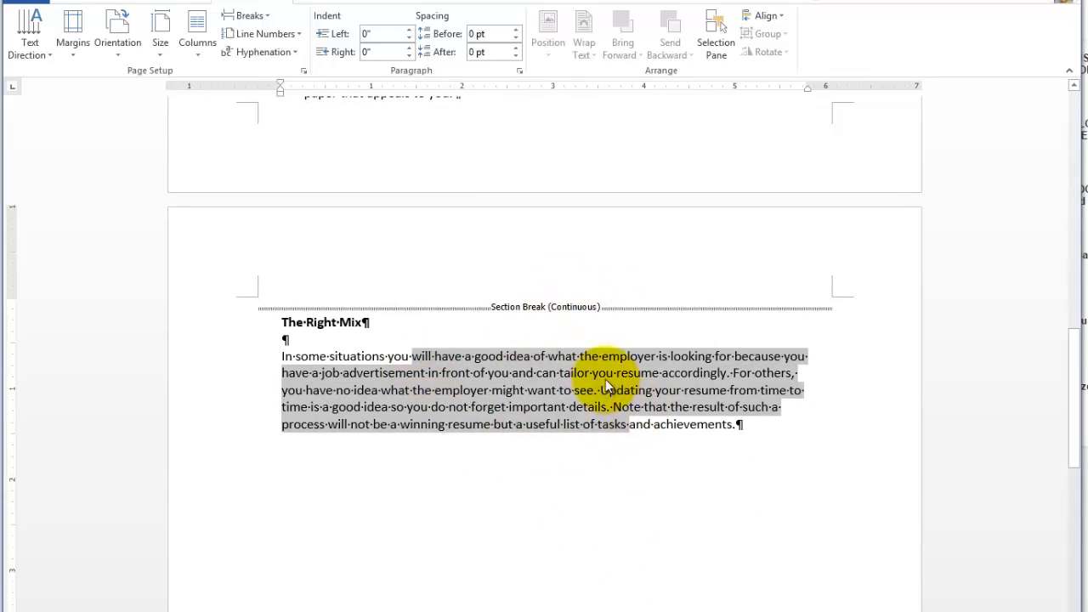
scroll(648, 415, "up", 15)
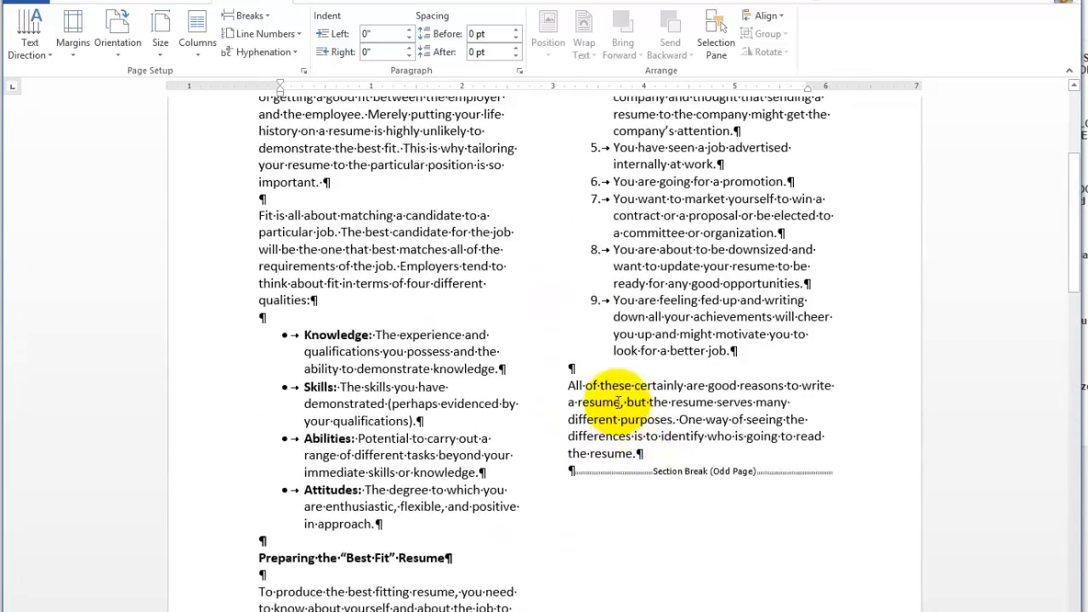
scroll(625, 395, "up", 1)
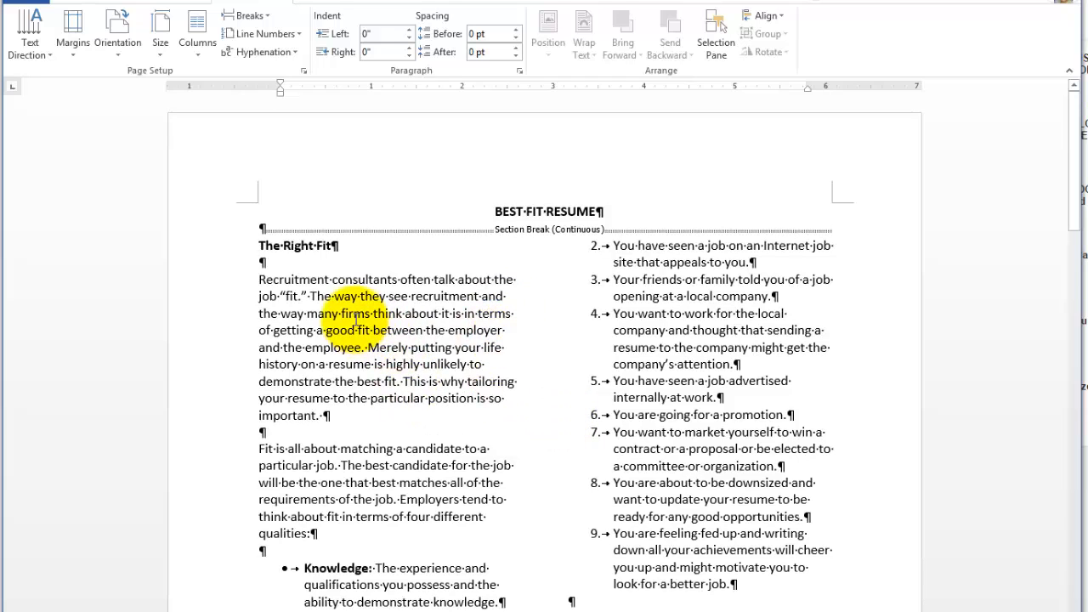
left_click_drag(326, 241, 685, 432)
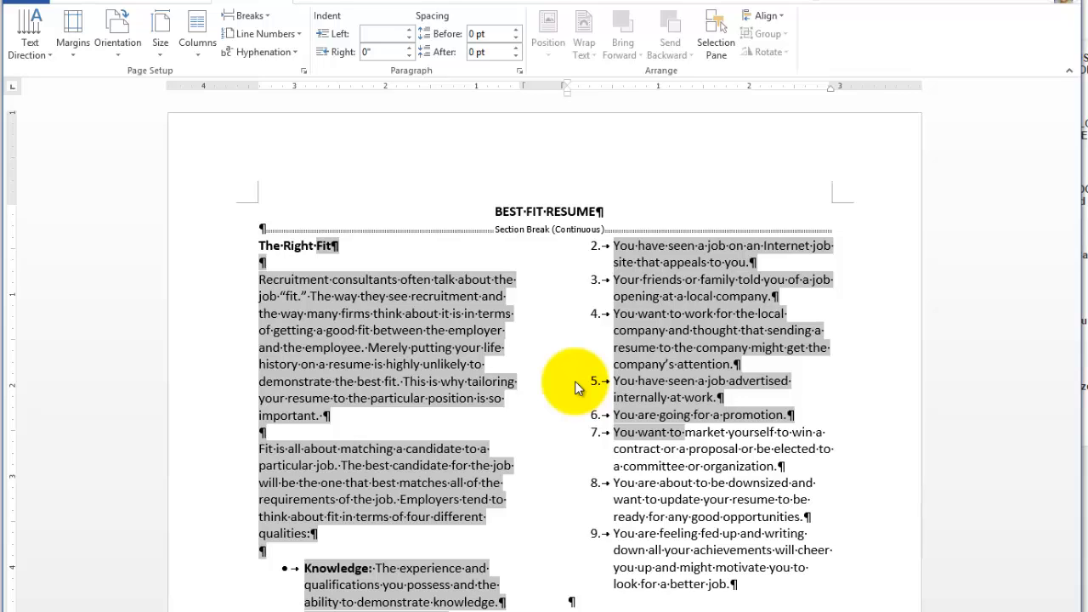
Step: Set the section beginning with the 'The Right Fit' heading back to one column
left_click(430, 296)
left_click(383, 246)
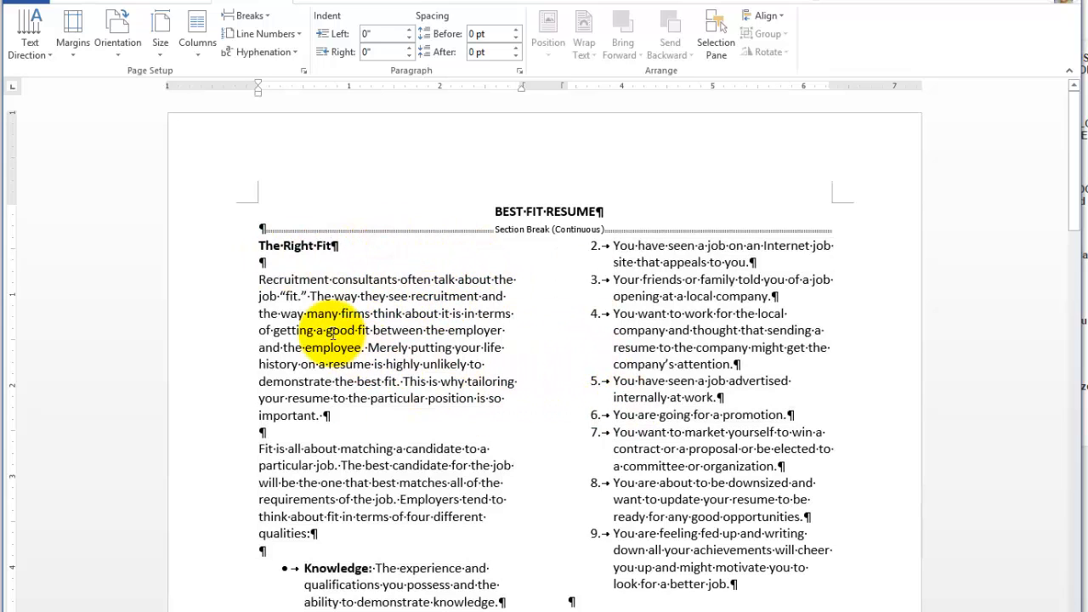
left_click(196, 56)
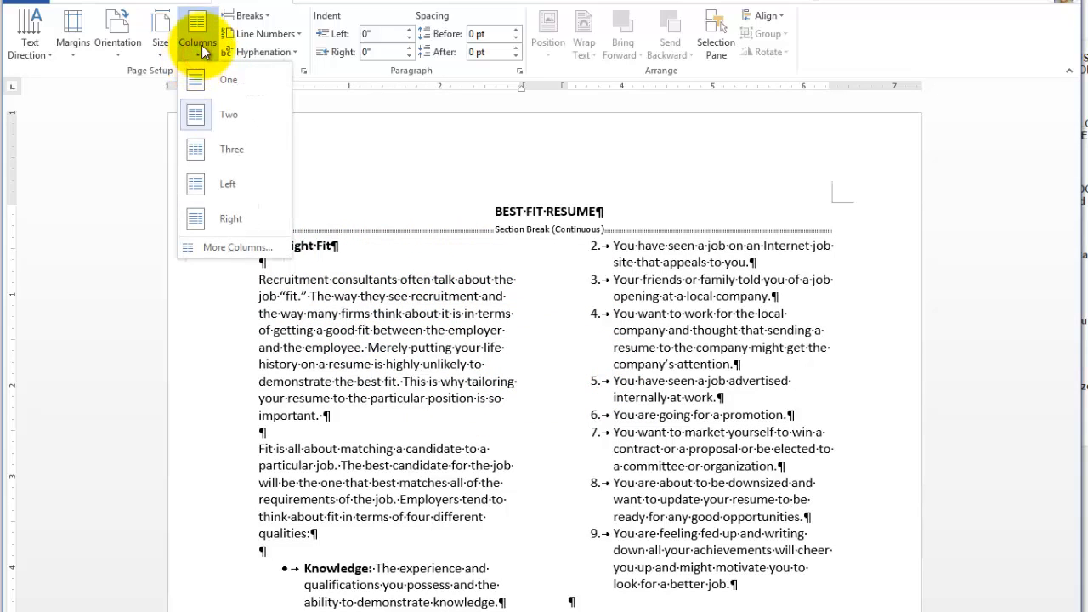
left_click(236, 3)
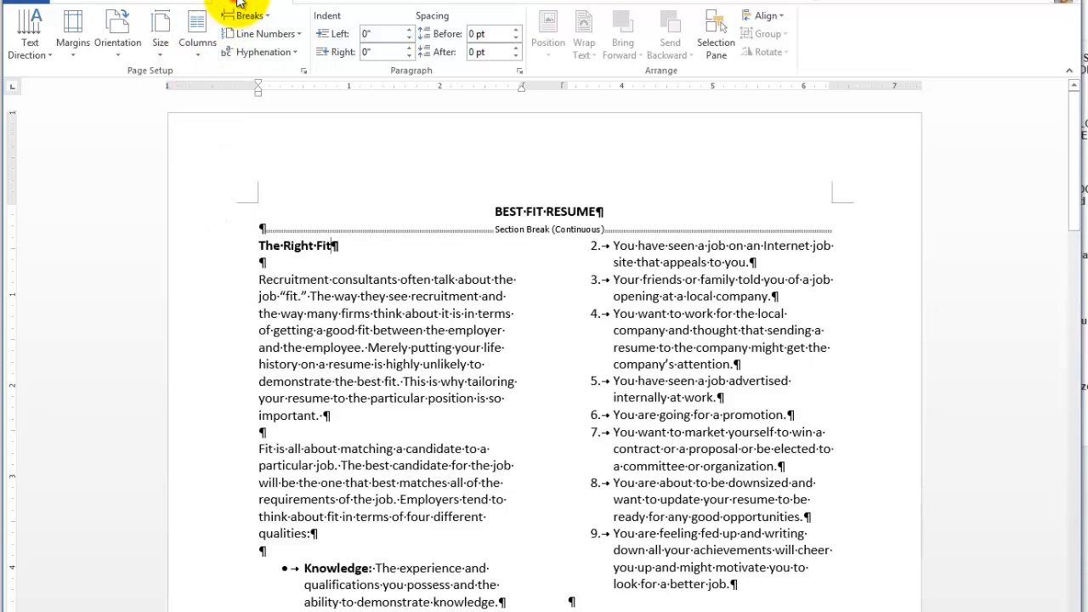
left_click(199, 52)
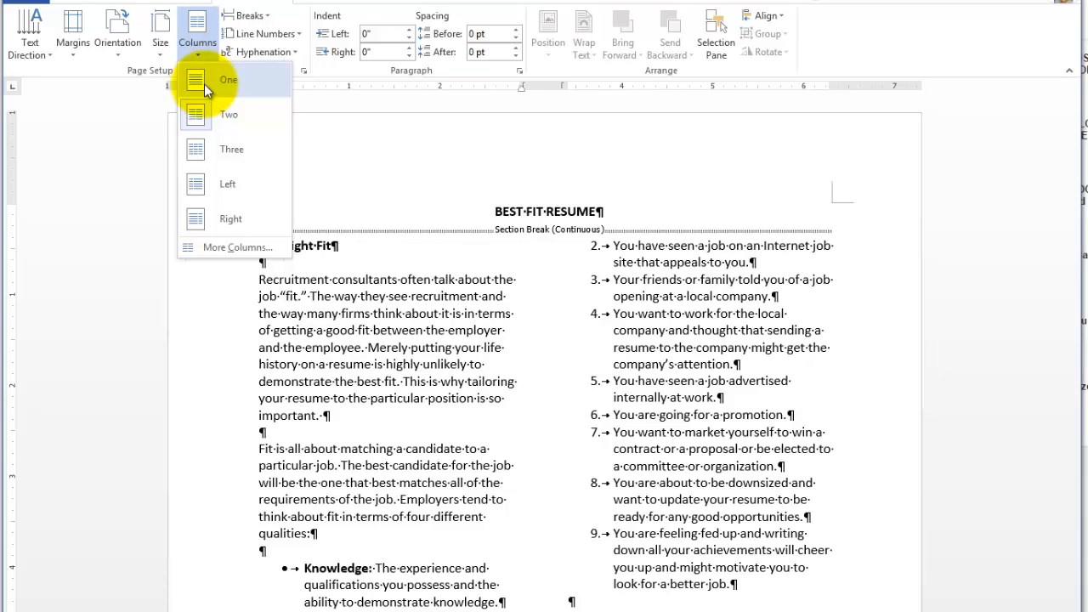
left_click(204, 81)
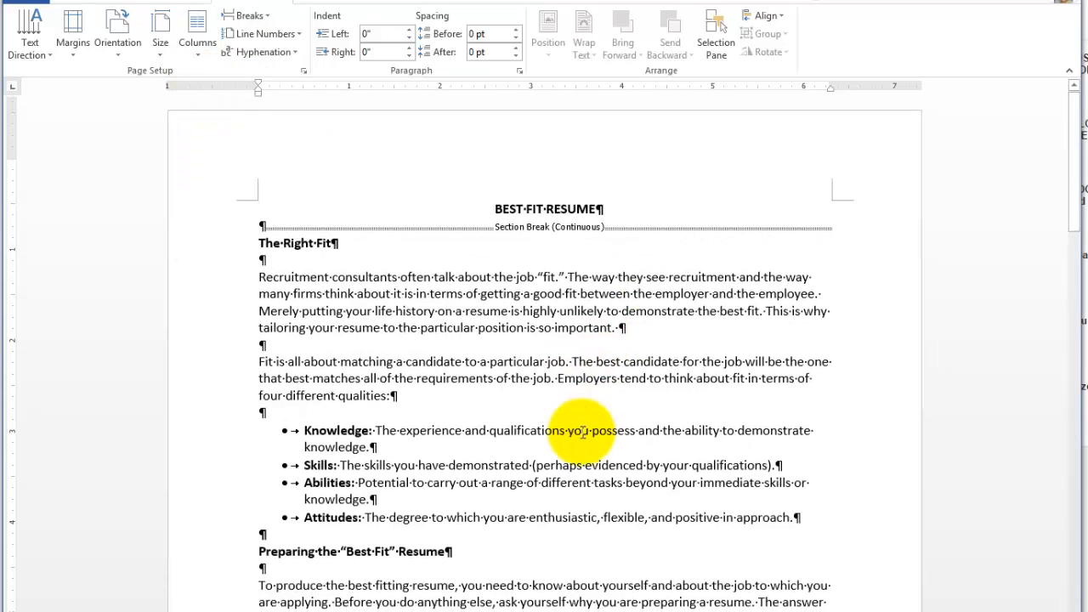
Step: Delete the Continuous section break between the 'BEST FIT RESUME' title and the 'The Right Fit' heading
scroll(584, 433, "down", 4)
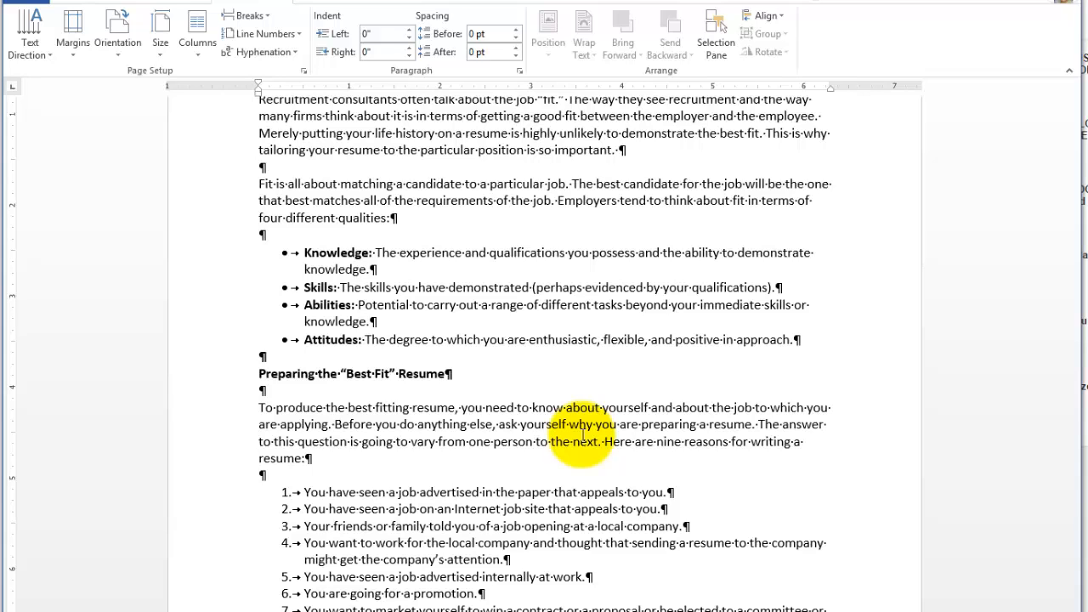
scroll(583, 433, "up", 4)
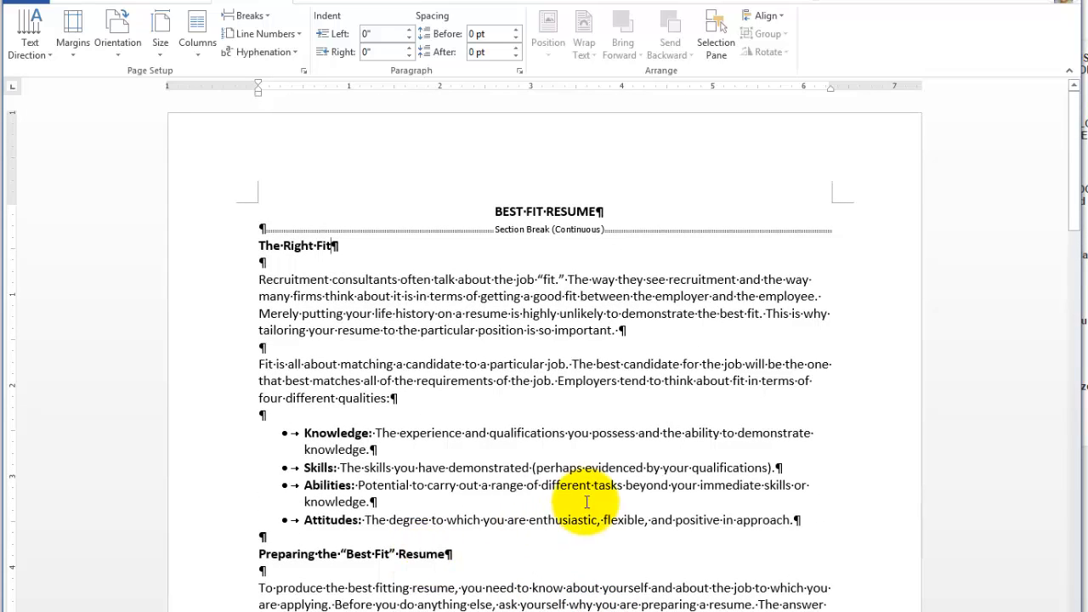
left_click(261, 229)
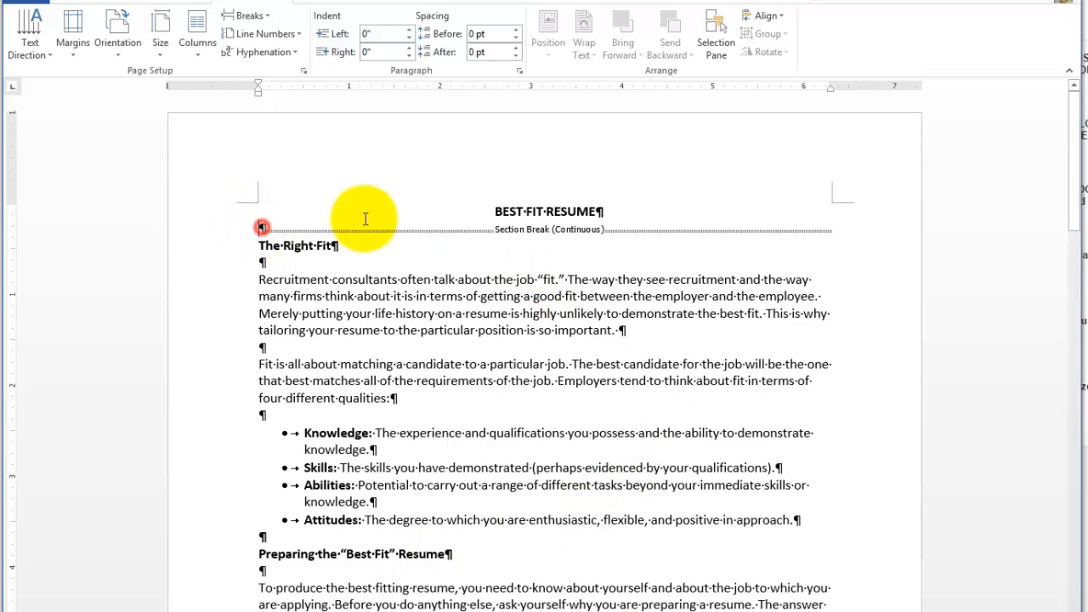
key("Delete")
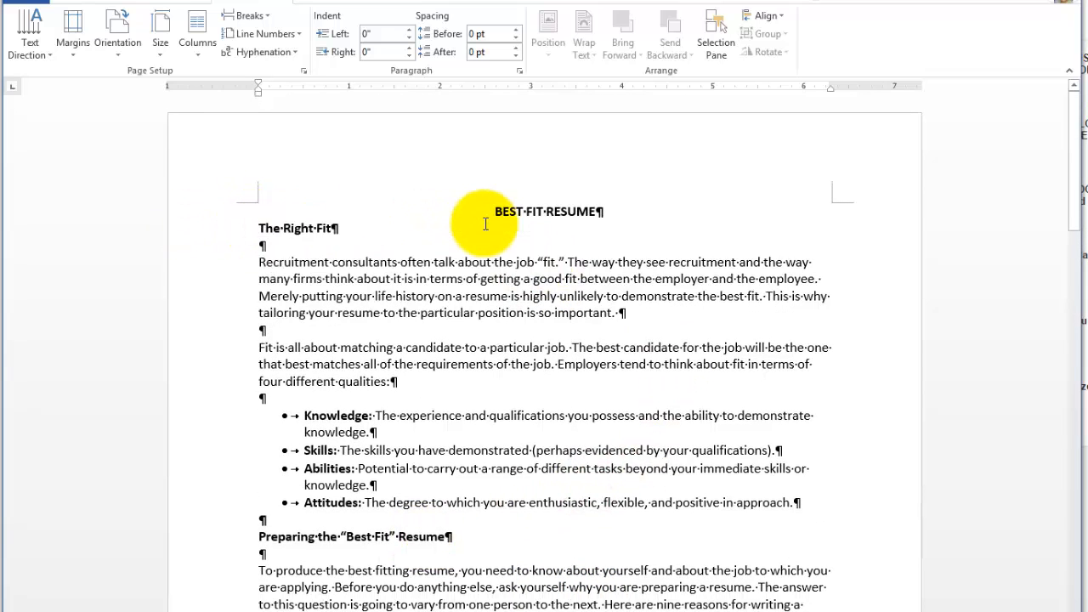
Step: Examine the extent of the remaining sections, from the text before the Odd Page break to the text under 'The Right Mix'
scroll(544, 418, "down", 3)
scroll(545, 416, "down", 7)
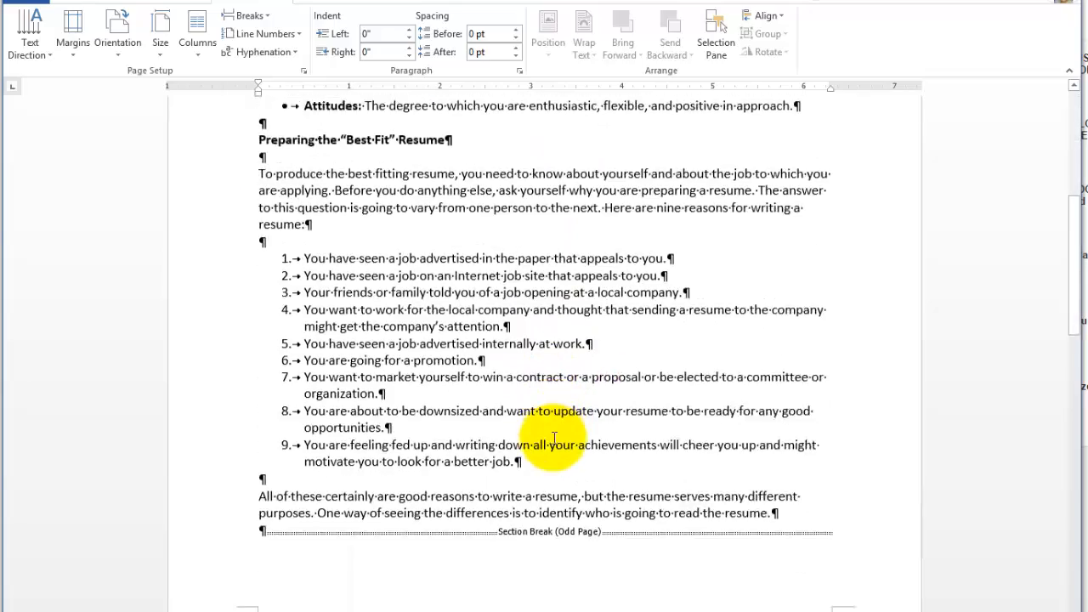
scroll(560, 441, "up", 6)
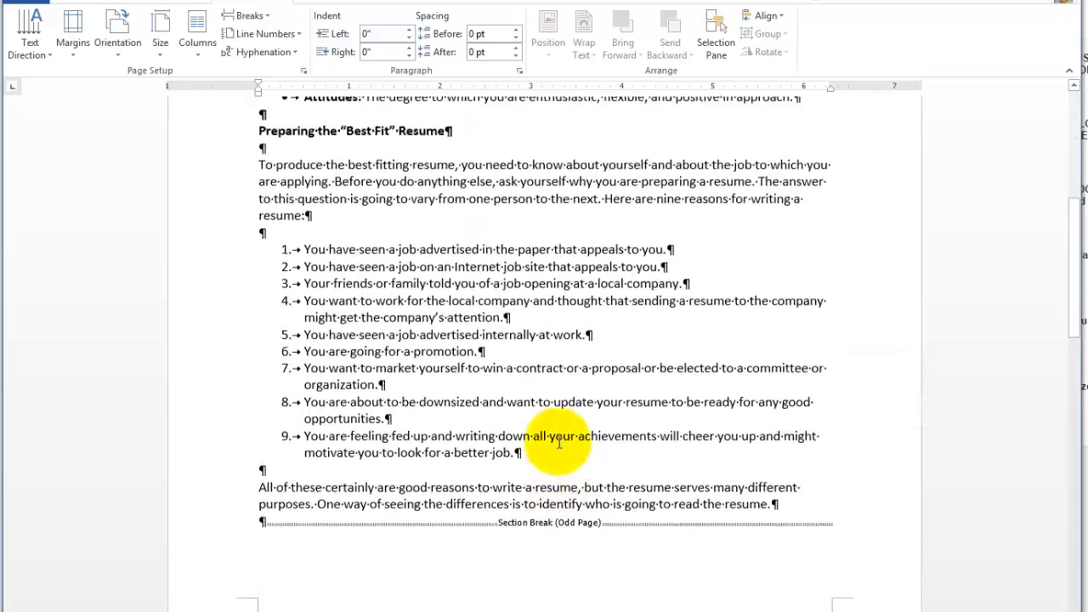
scroll(637, 341, "down", 4)
left_click(637, 442)
left_click_drag(569, 378, 485, 44)
scroll(472, 279, "down", 15)
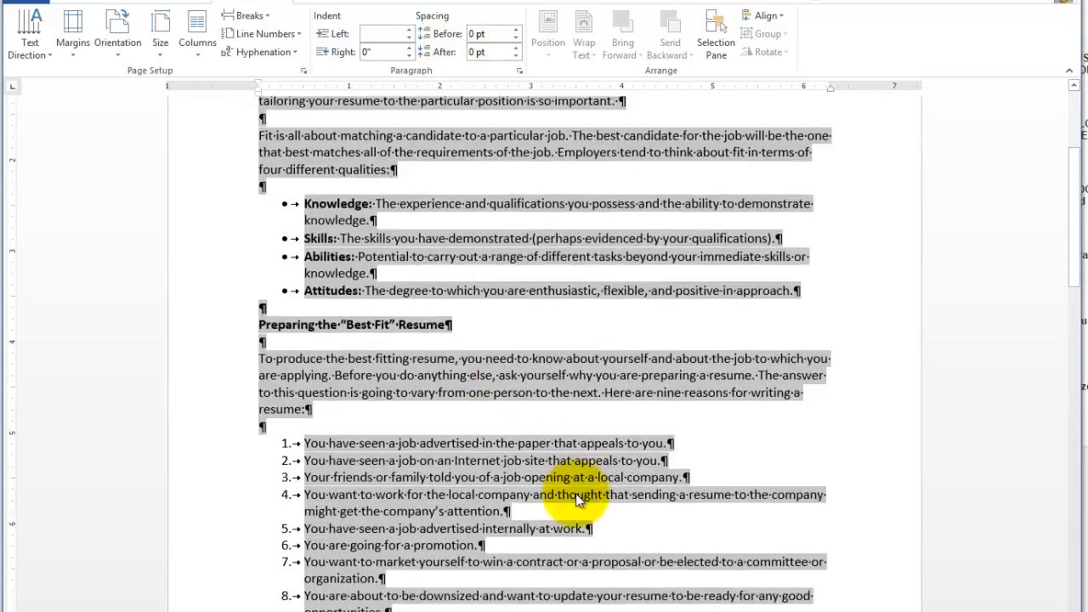
left_click_drag(480, 325, 563, 435)
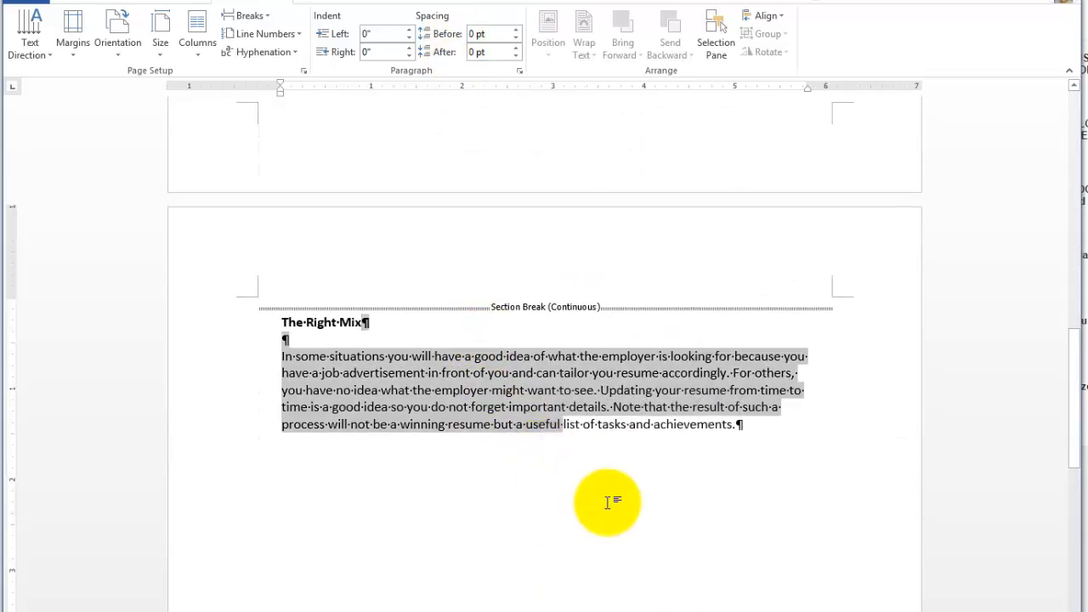
Step: Delete the Continuous section break above the 'The Right Mix' heading
left_click(531, 307)
scroll(611, 389, "up", 6)
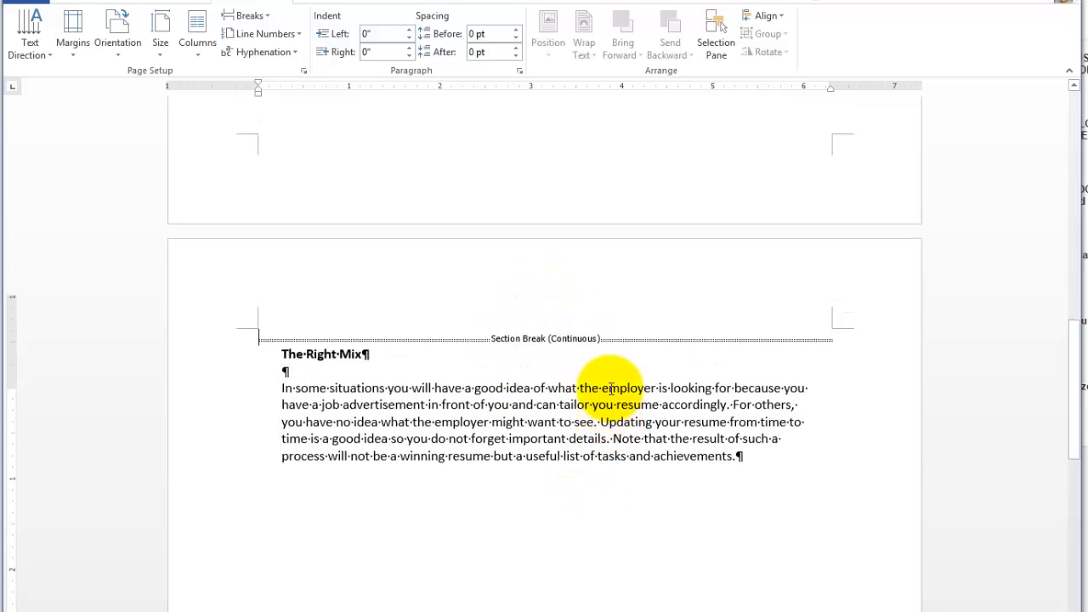
scroll(576, 437, "down", 3)
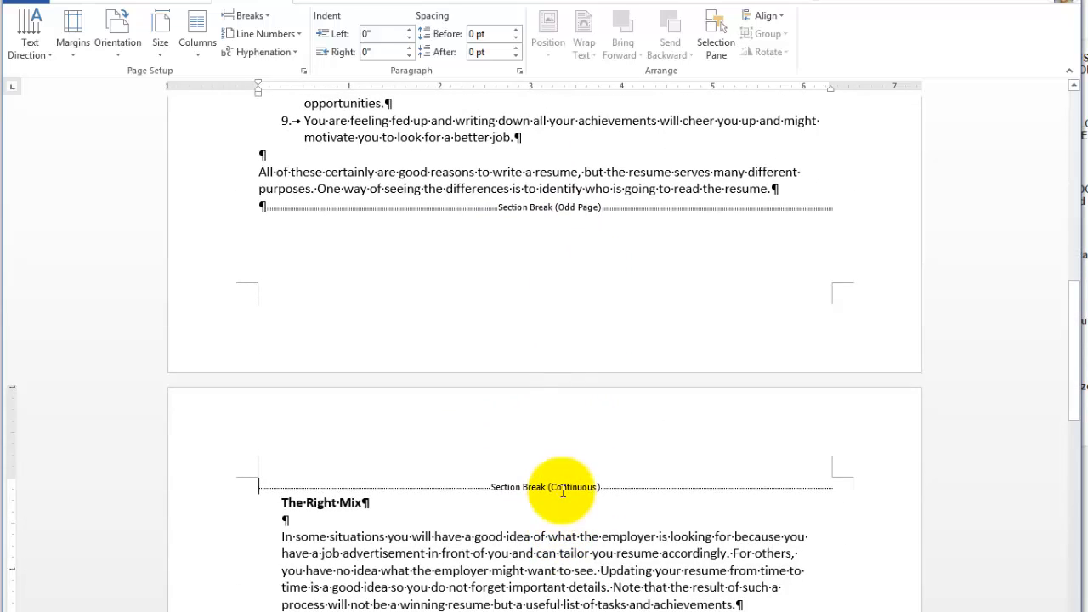
left_click(586, 488)
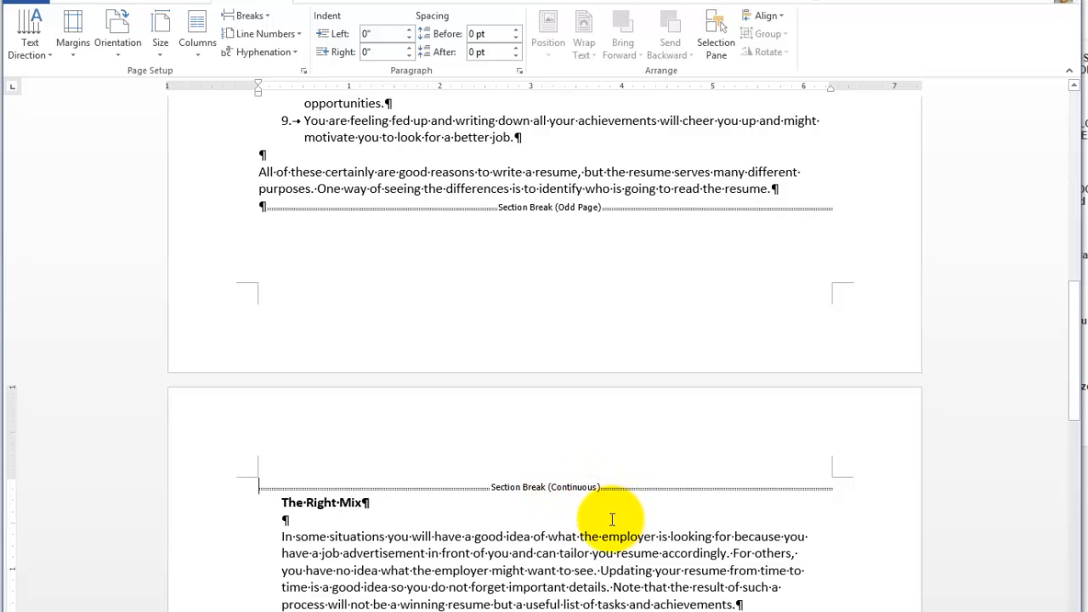
scroll(613, 510, "up", 2)
scroll(554, 469, "down", 3)
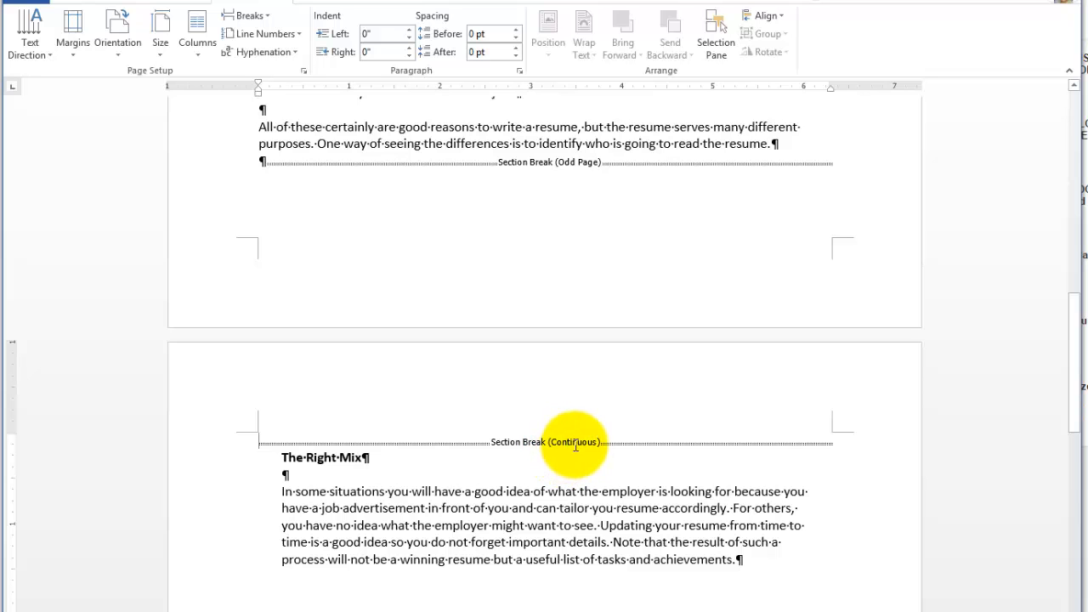
key("Delete")
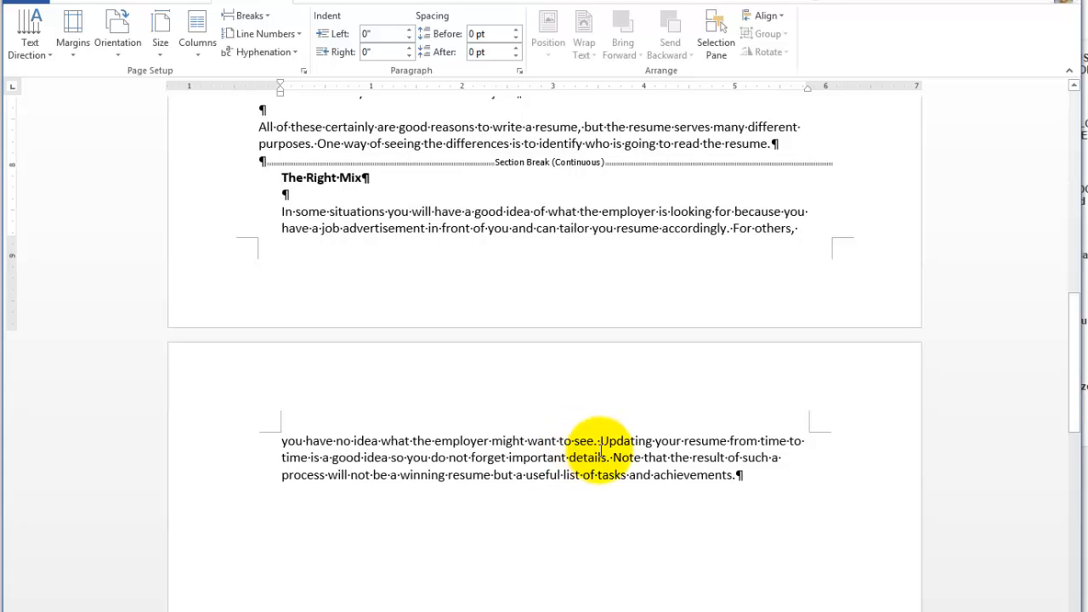
Step: Undo the last section break deletion and check the pages around the Odd Page section break
scroll(610, 446, "up", 3)
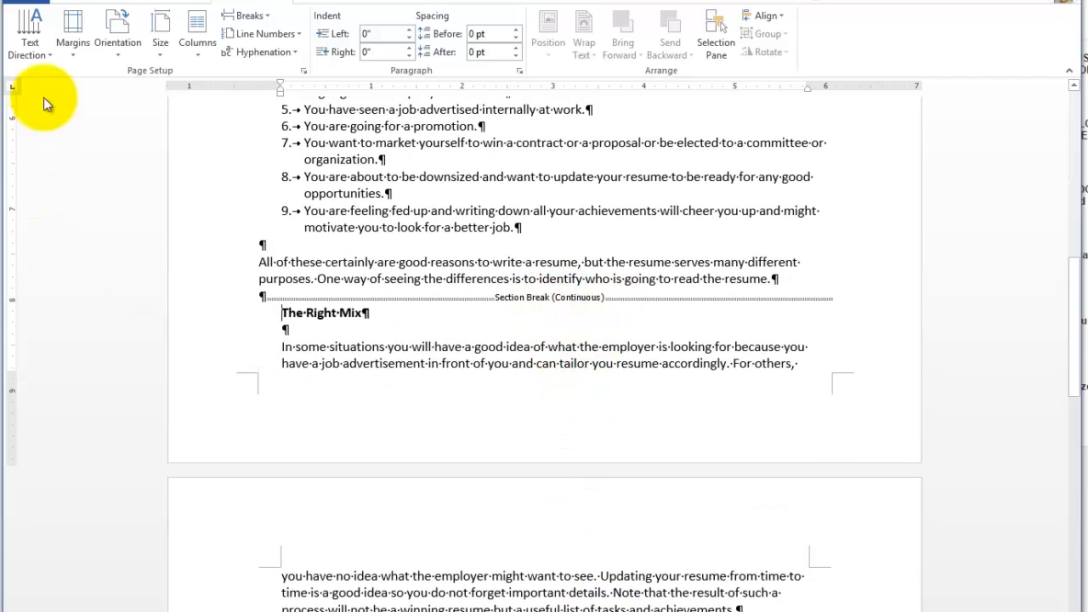
left_click(69, 0)
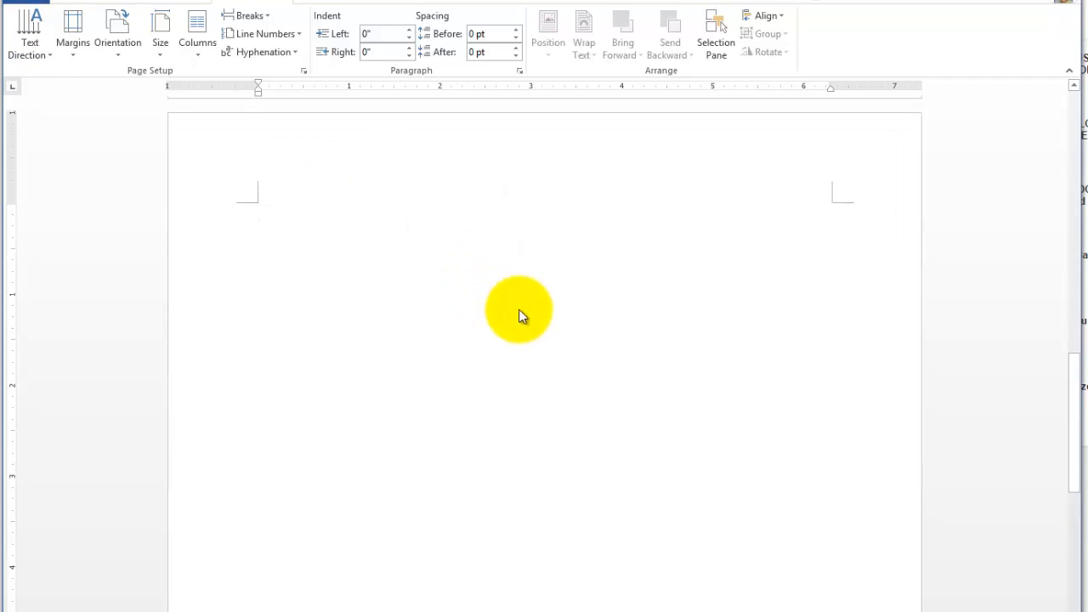
scroll(560, 357, "up", 8)
scroll(557, 340, "up", 2)
scroll(564, 467, "down", 15)
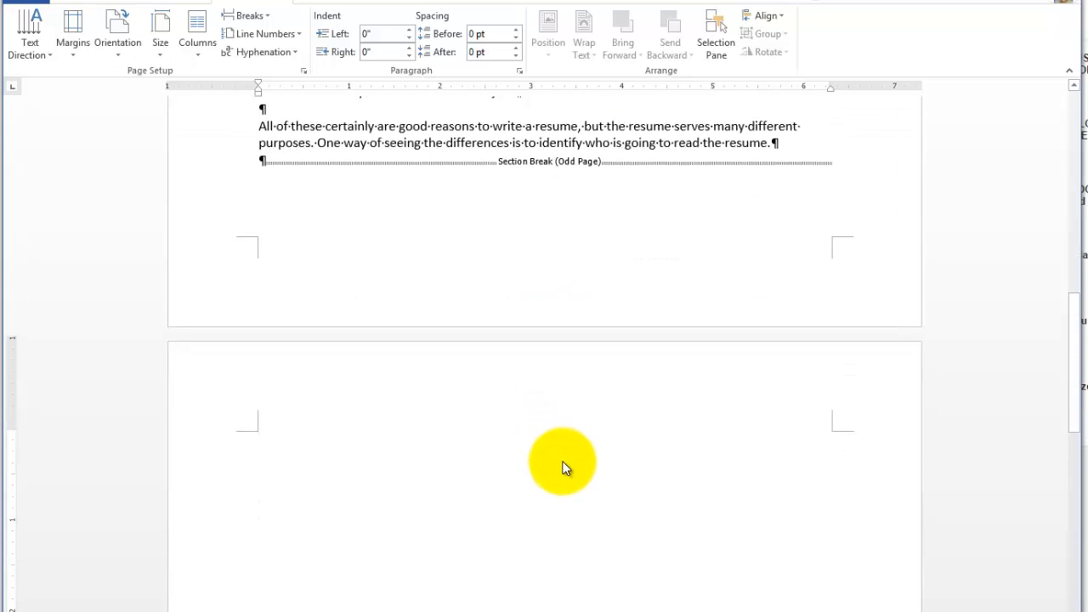
scroll(569, 426, "up", 10)
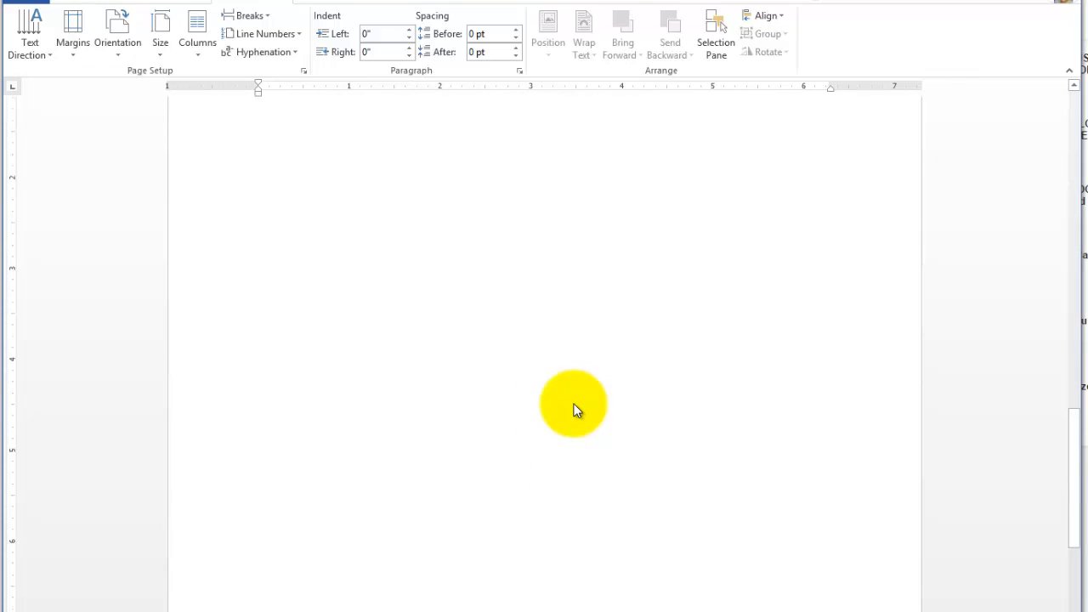
Step: Try deleting the Continuous section break above the 'The Right Mix' heading again, and undo the deletion
scroll(573, 411, "up", 1)
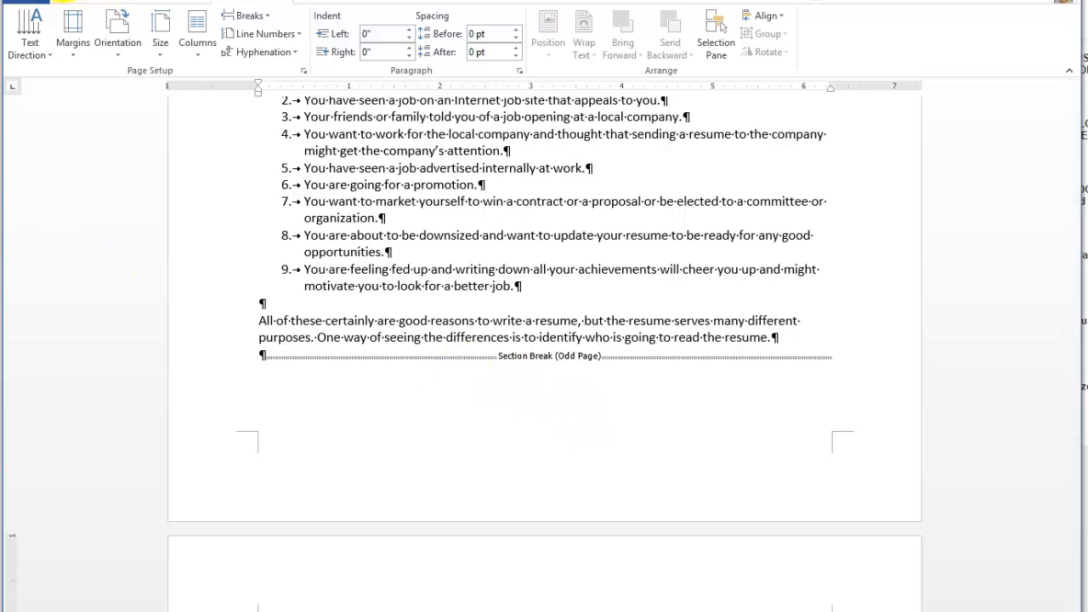
scroll(545, 341, "up", 10)
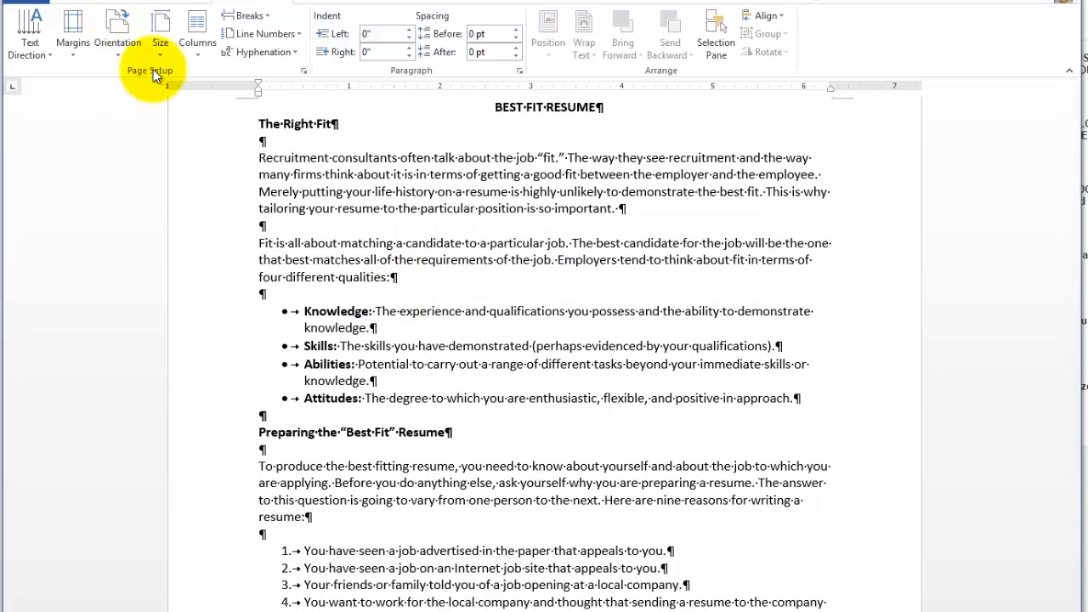
scroll(365, 267, "down", 10)
scroll(440, 357, "down", 5)
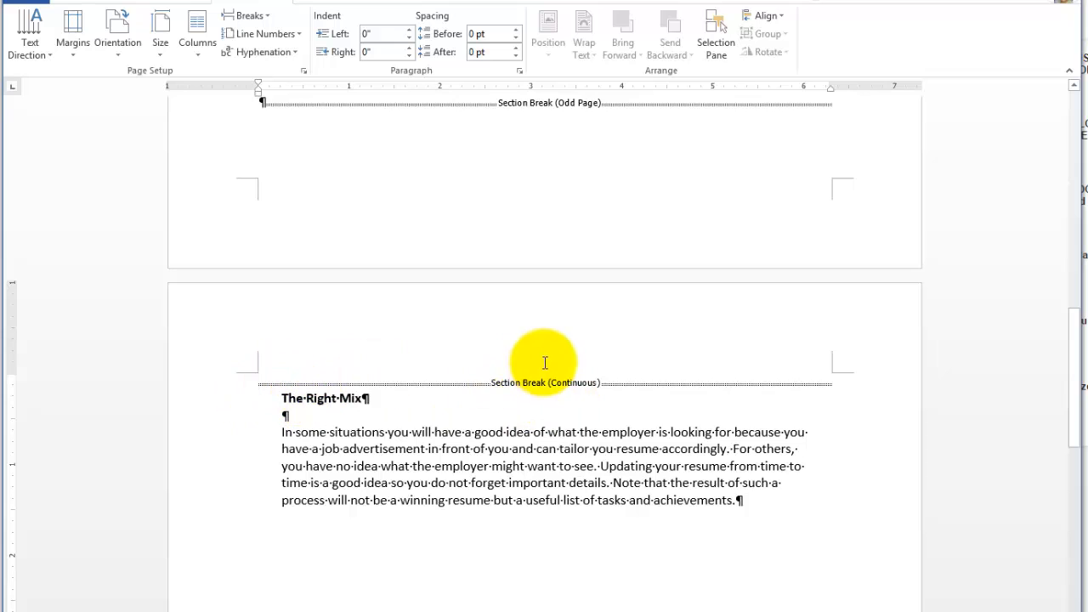
scroll(545, 363, "up", 3)
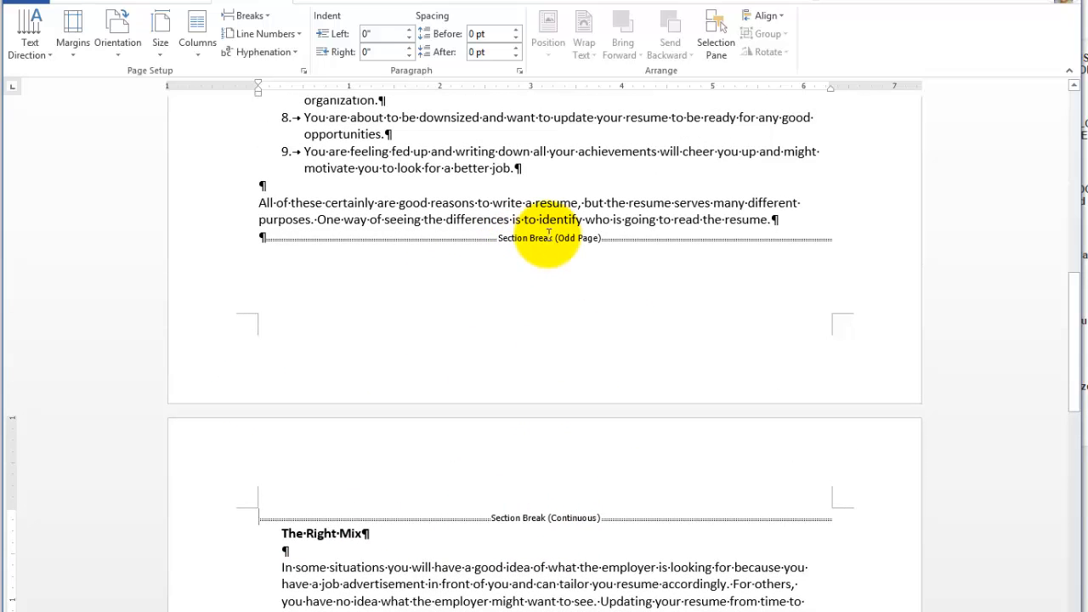
left_click(258, 518)
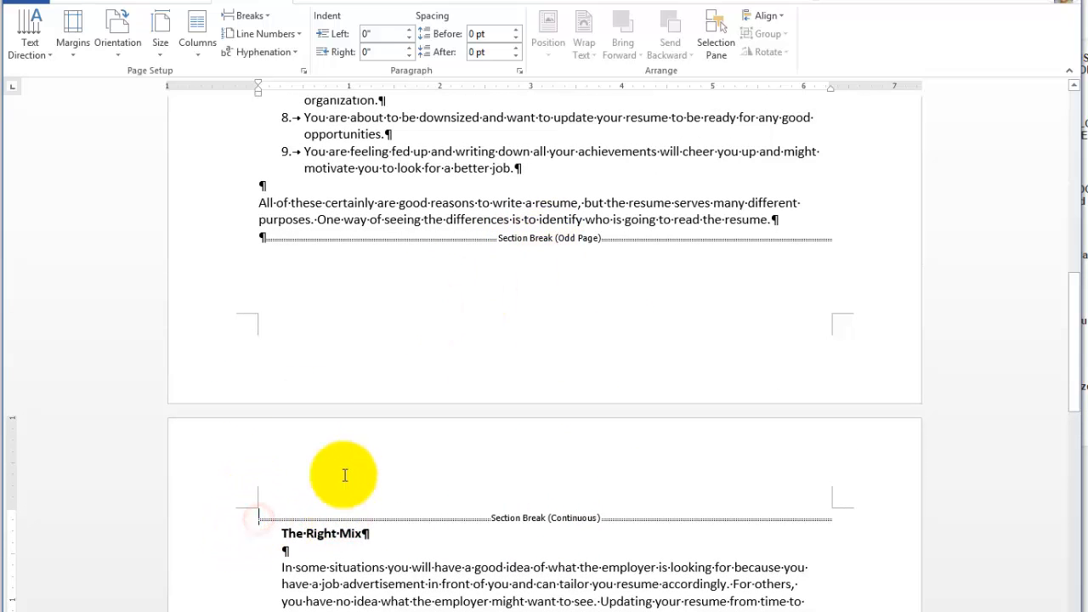
key("BackSpace")
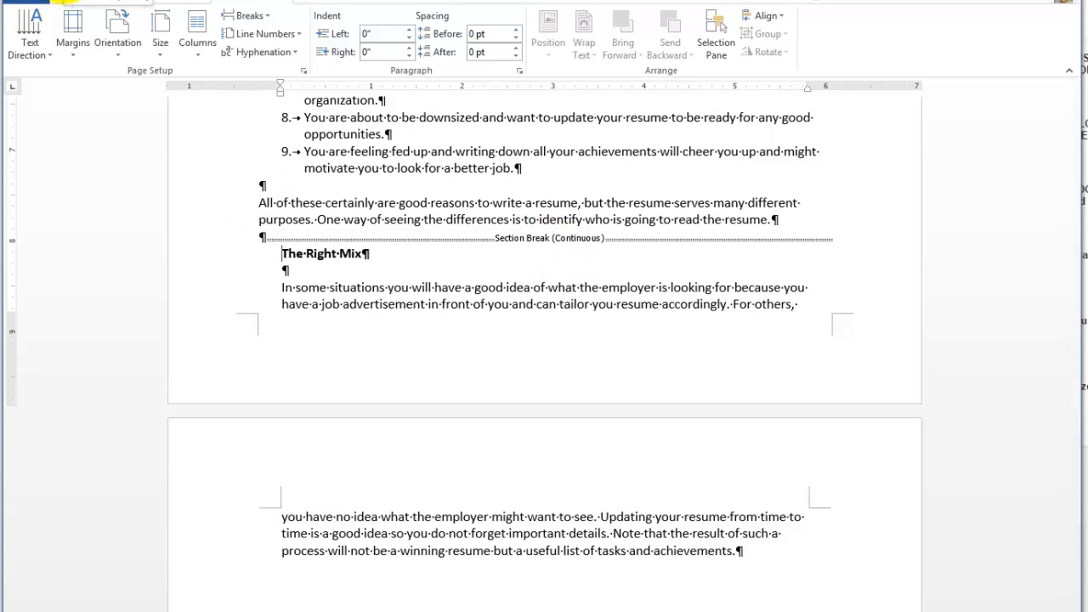
left_click(67, 0)
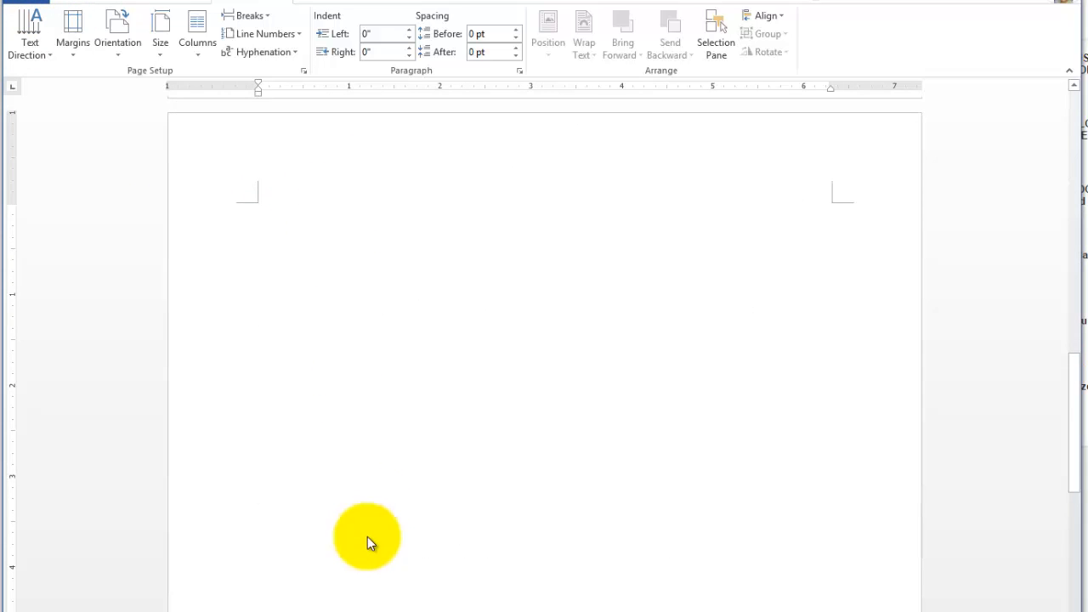
Step: Examine the section breaks and page flow from the 'BEST FIT RESUME' title to the 'The Right Mix' heading
scroll(425, 375, "up", 8)
scroll(450, 426, "down", 8)
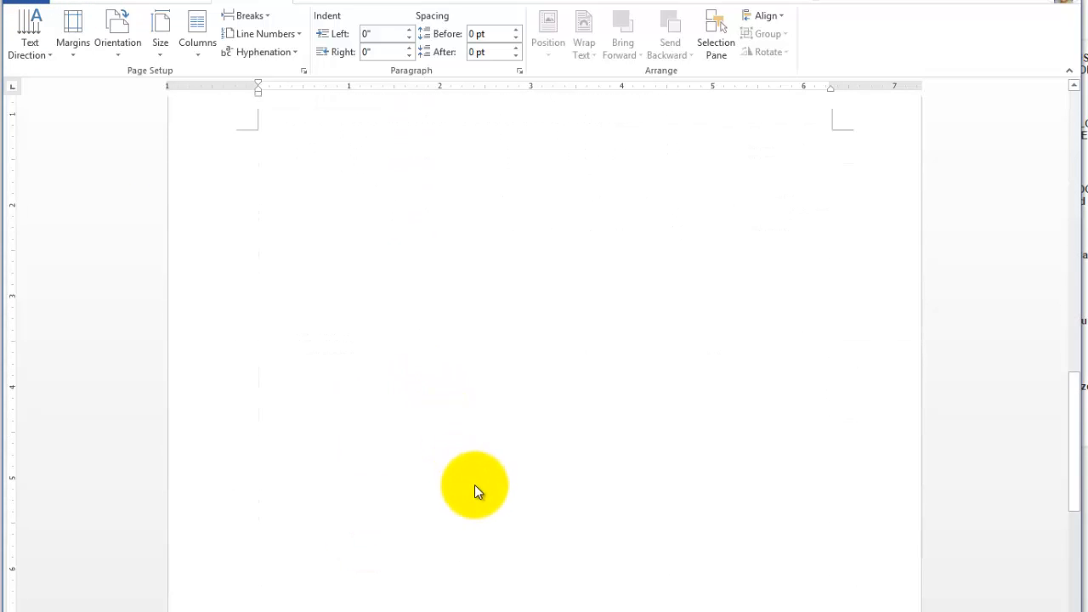
scroll(470, 450, "up", 5)
scroll(466, 416, "up", 5)
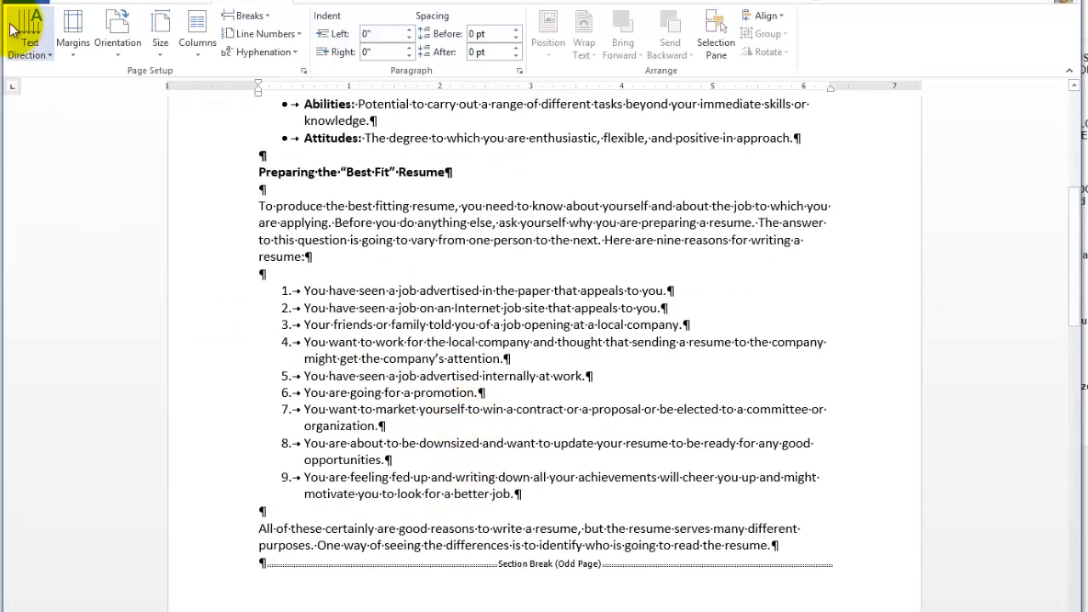
scroll(417, 318, "up", 5)
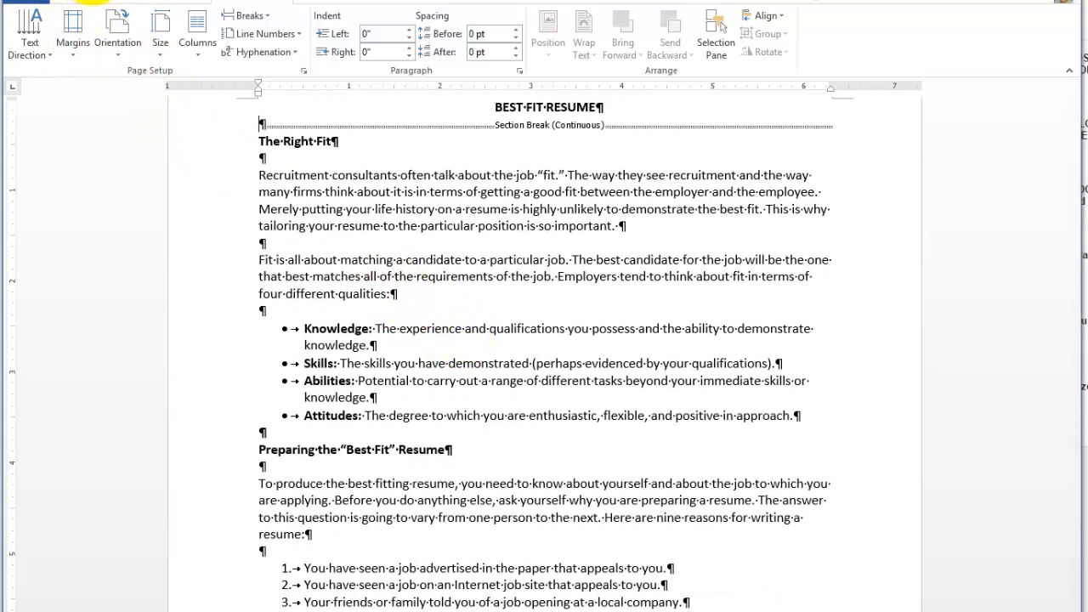
scroll(642, 416, "down", 6)
scroll(642, 556, "down", 5)
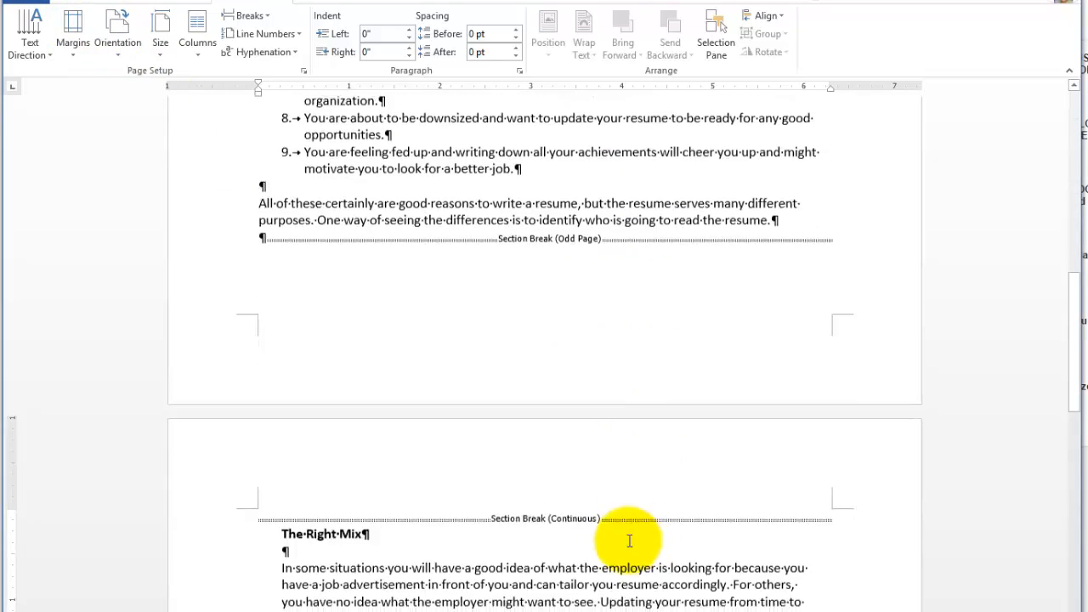
scroll(504, 525, "up", 3)
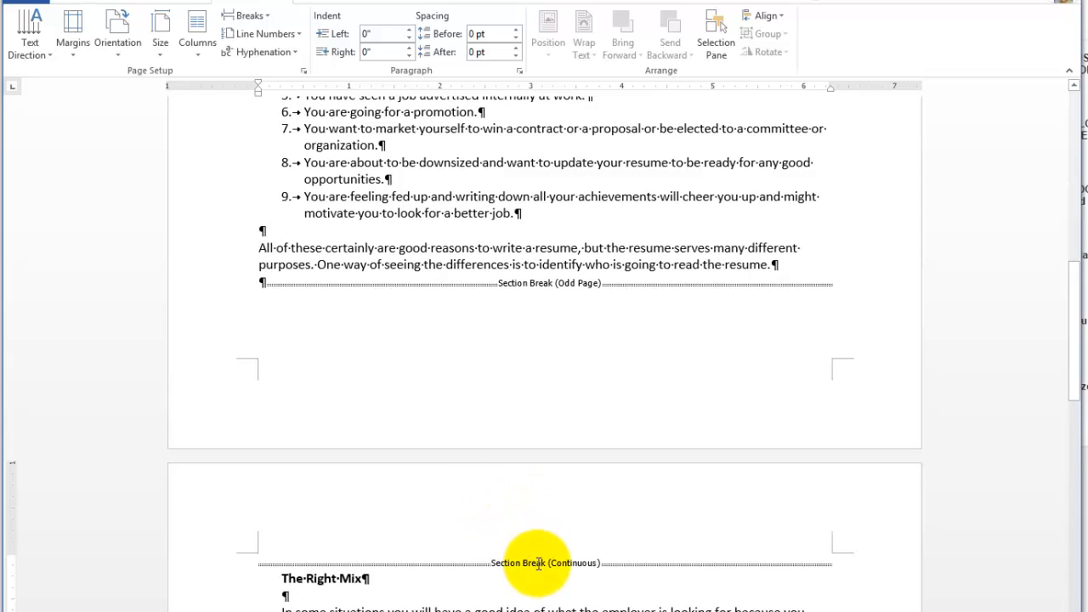
left_click(525, 283)
left_click(553, 564)
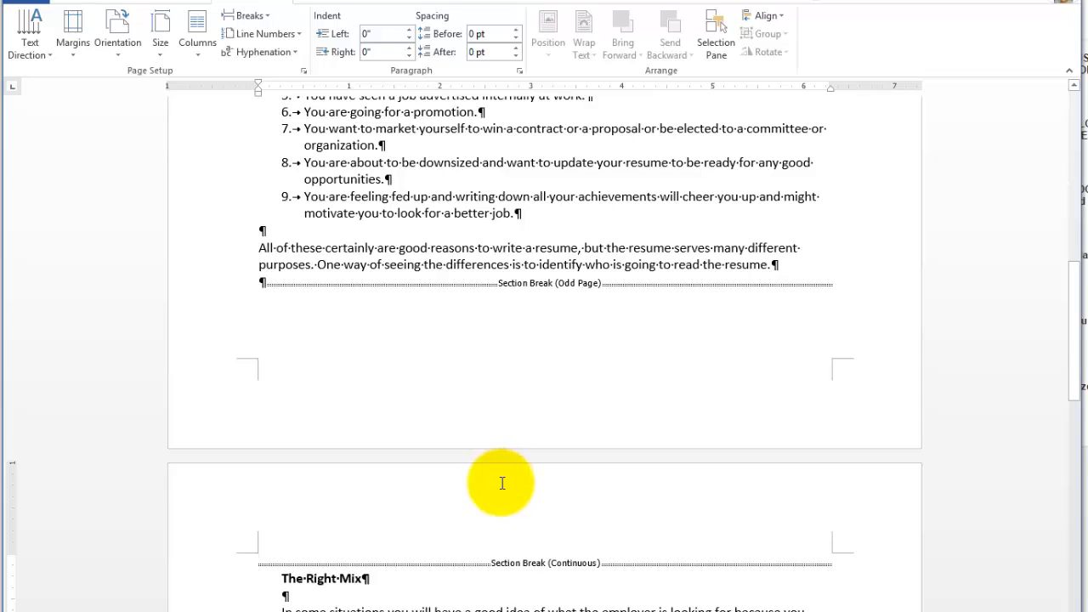
scroll(502, 485, "up", 5)
scroll(508, 510, "up", 6)
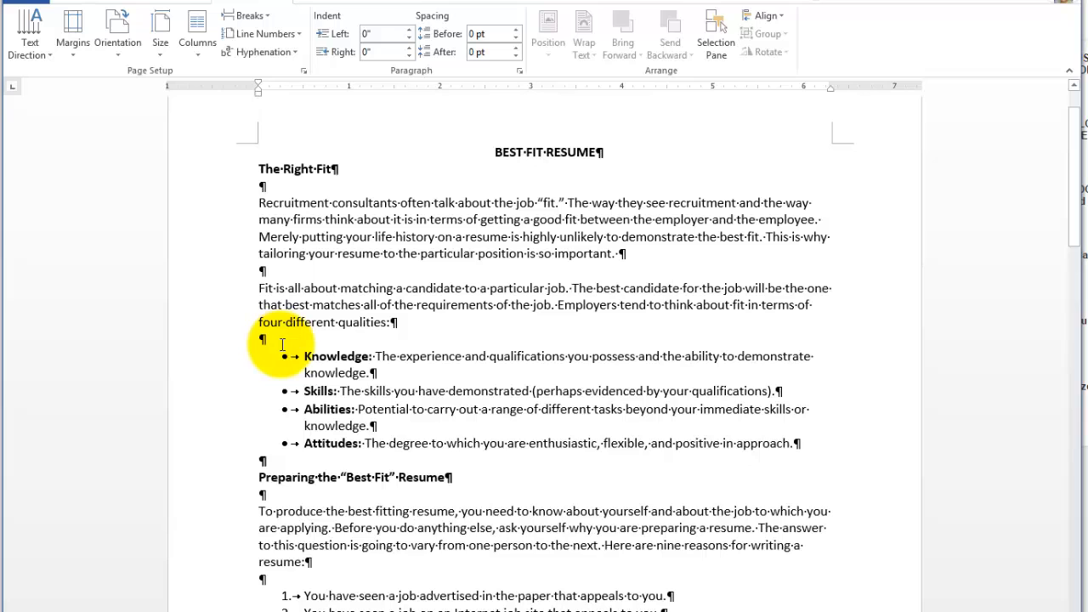
Step: Insert a Continuous section break at the blank paragraph above the 'Knowledge' bullet
left_click_drag(281, 351, 448, 442)
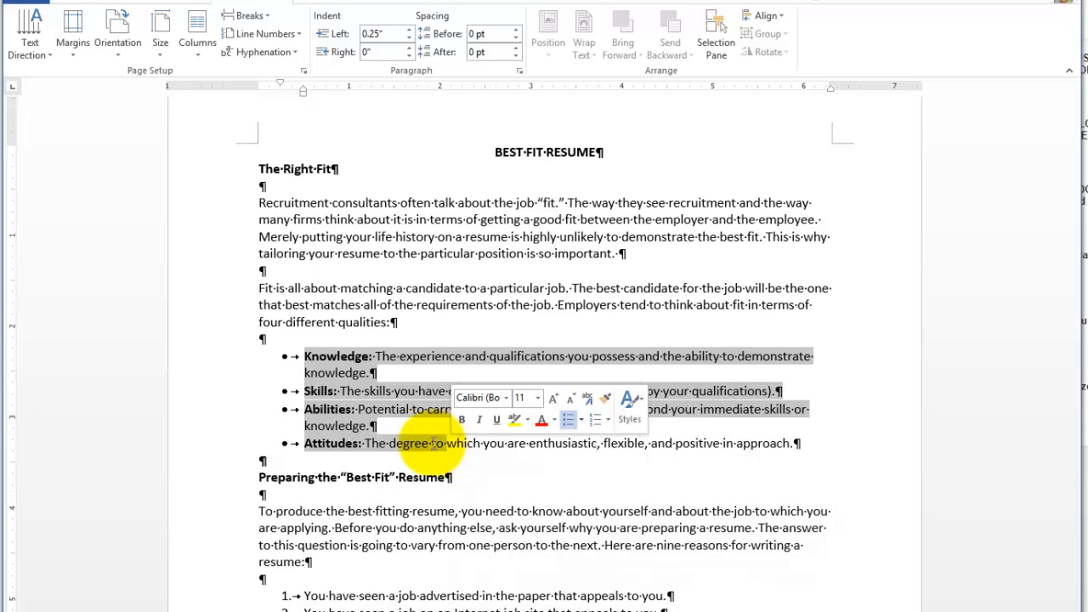
left_click(314, 356)
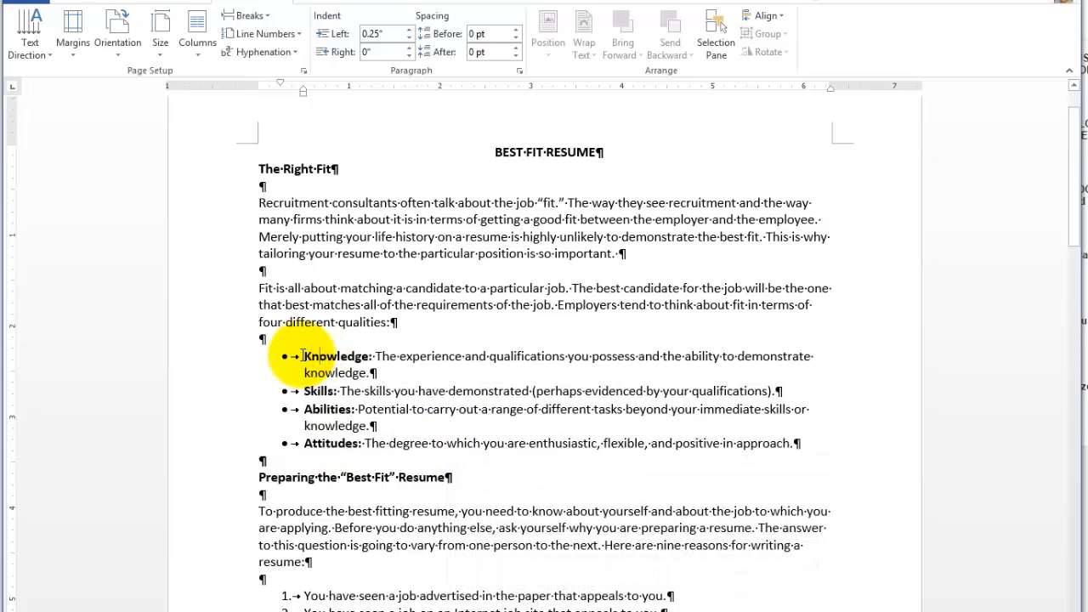
left_click(300, 355)
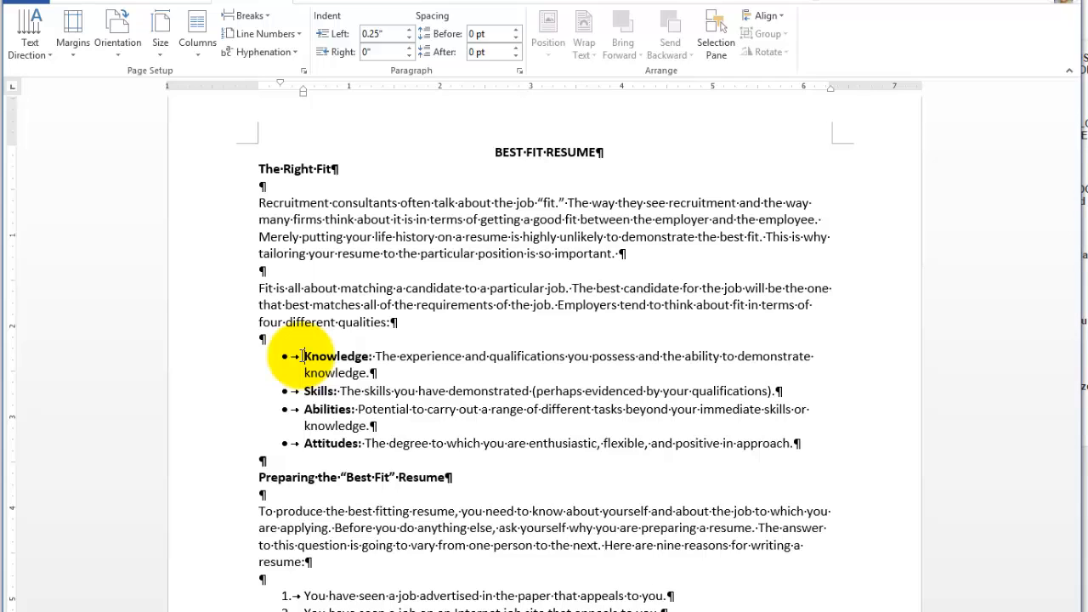
left_click(309, 339)
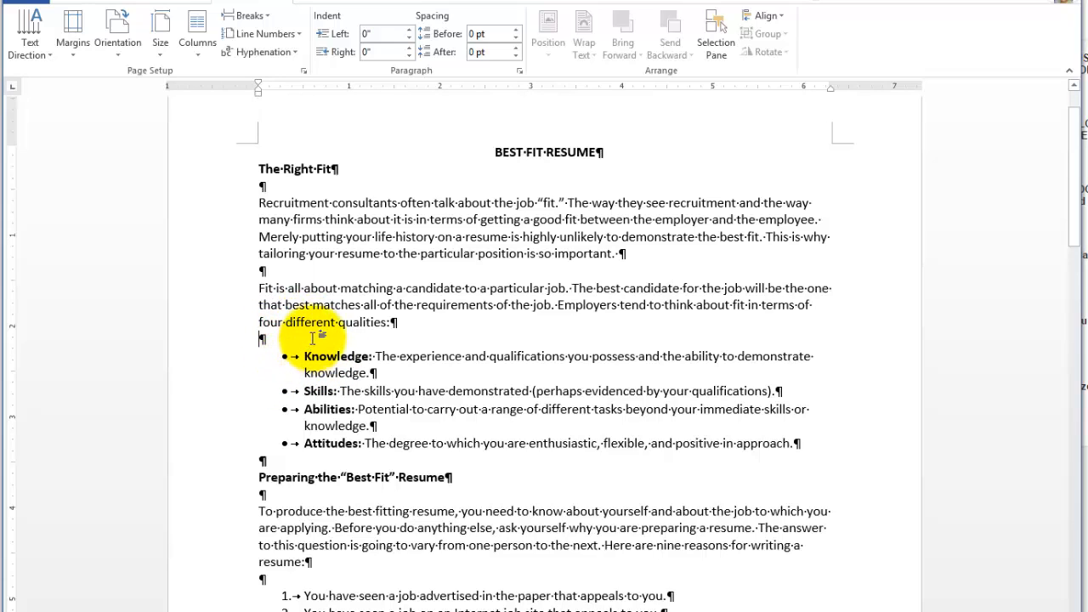
left_click(250, 16)
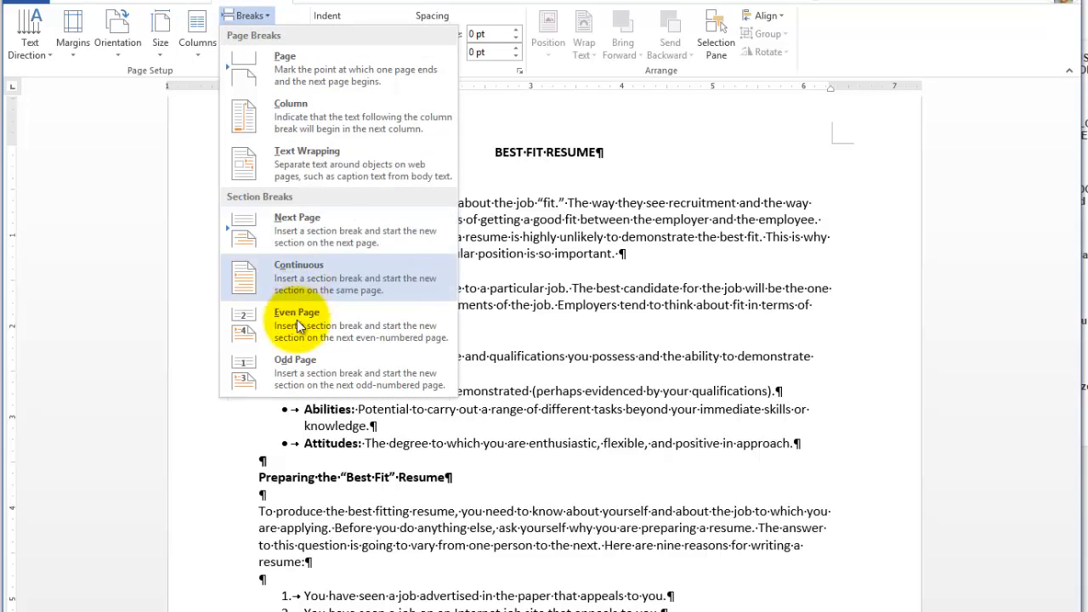
left_click(304, 268)
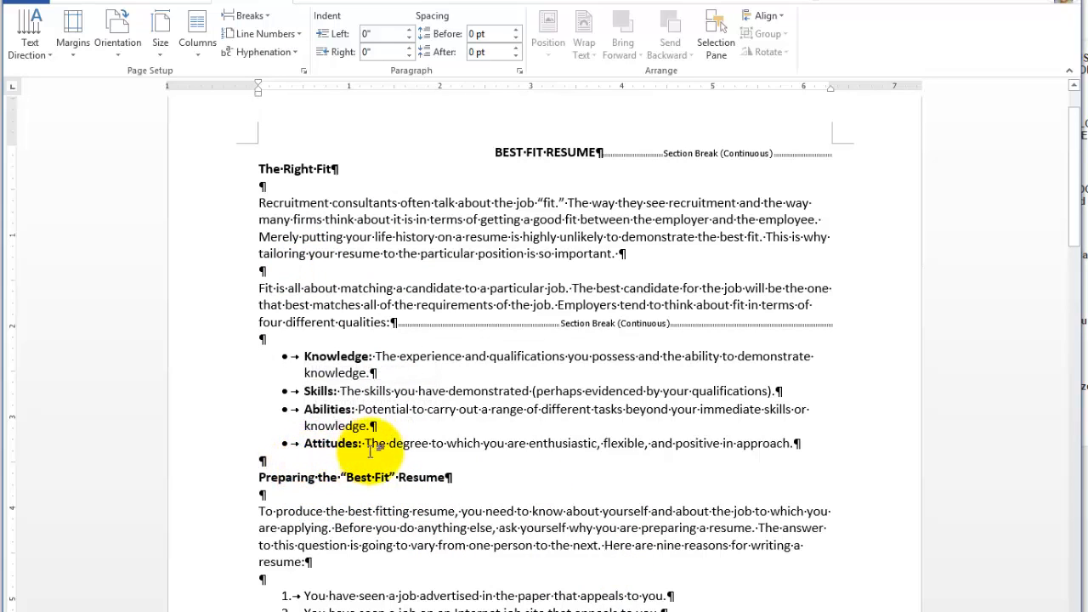
Step: Insert a Continuous section break twice at the blank paragraph below the 'Attitudes' bullet
mouse_move(363, 429)
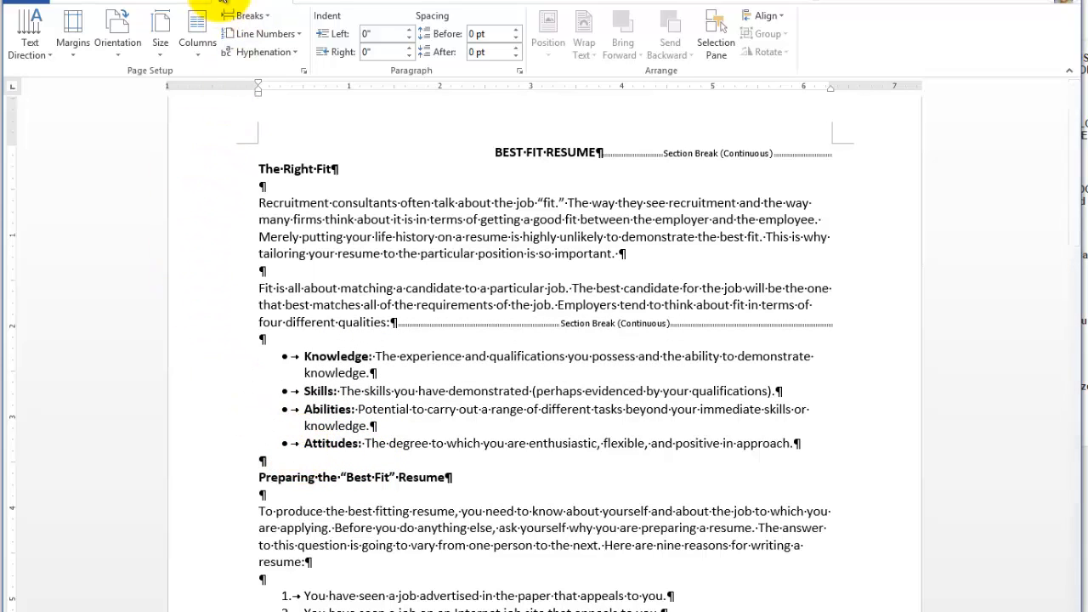
left_click(246, 15)
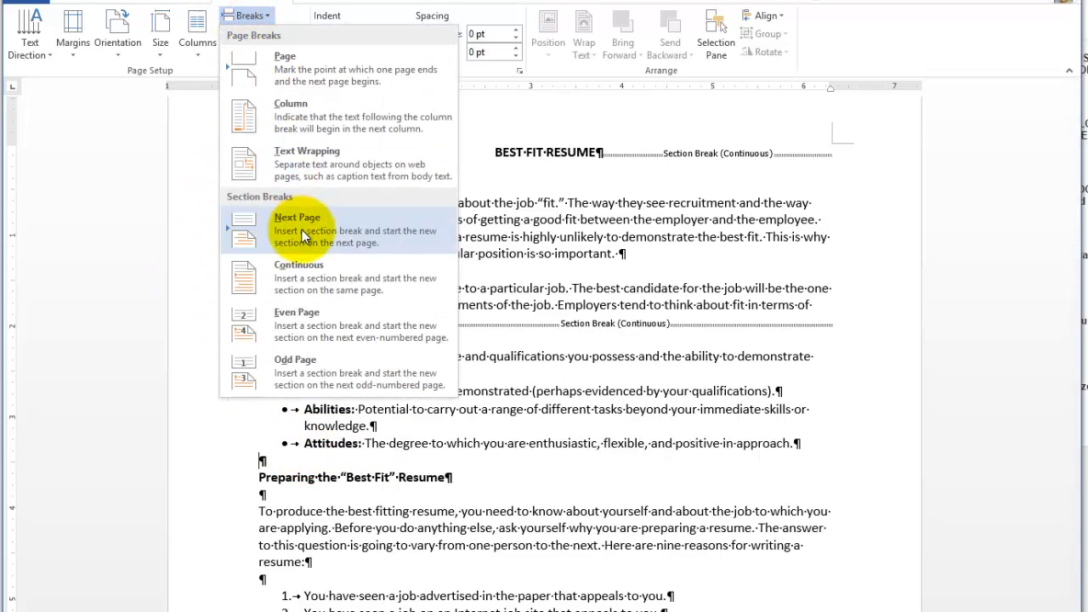
left_click(309, 279)
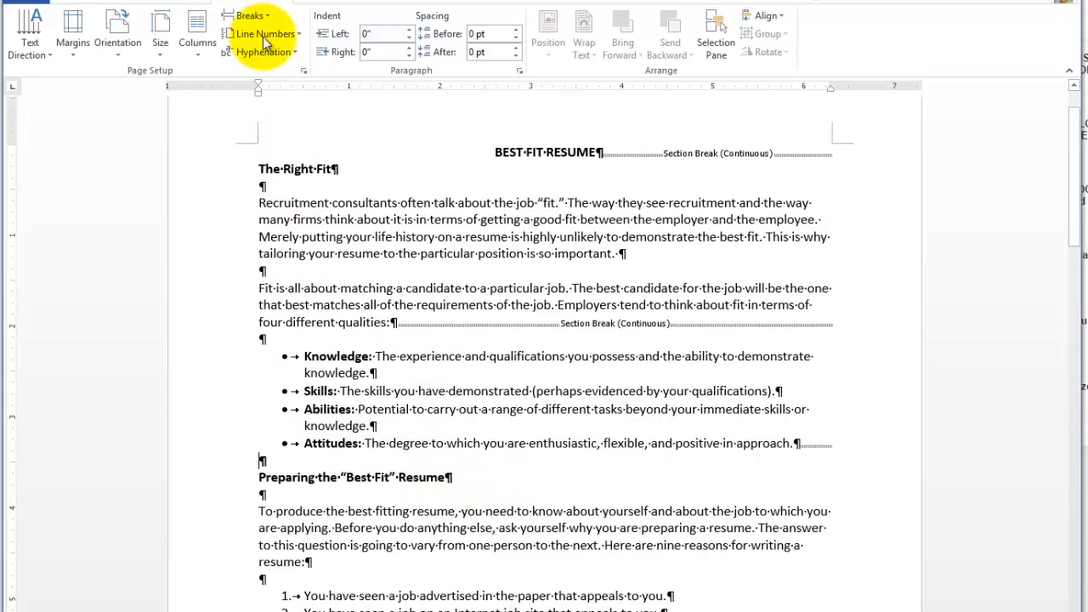
left_click(248, 15)
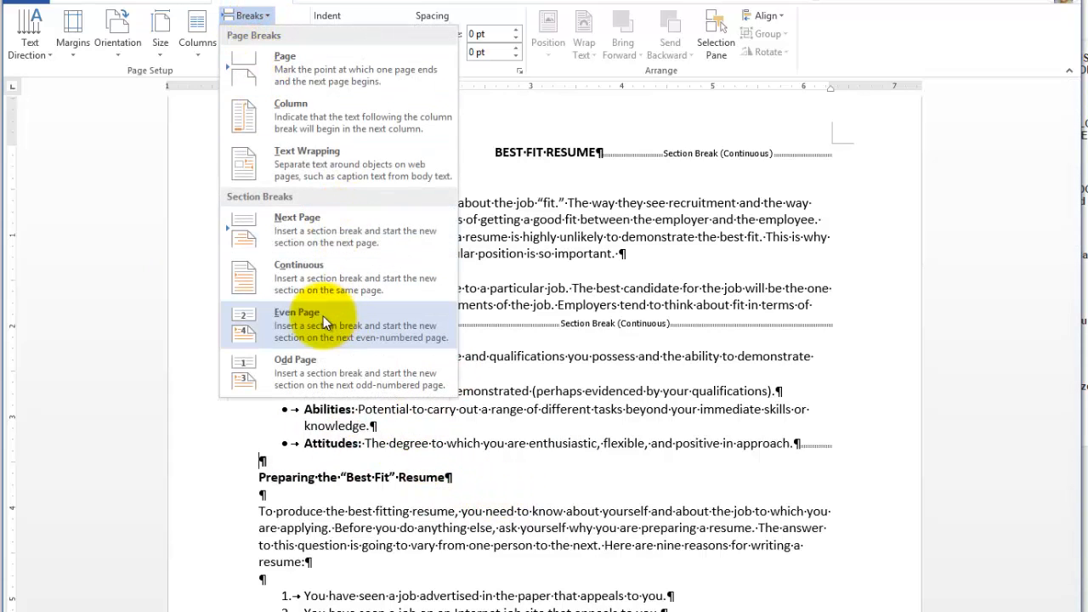
left_click(305, 266)
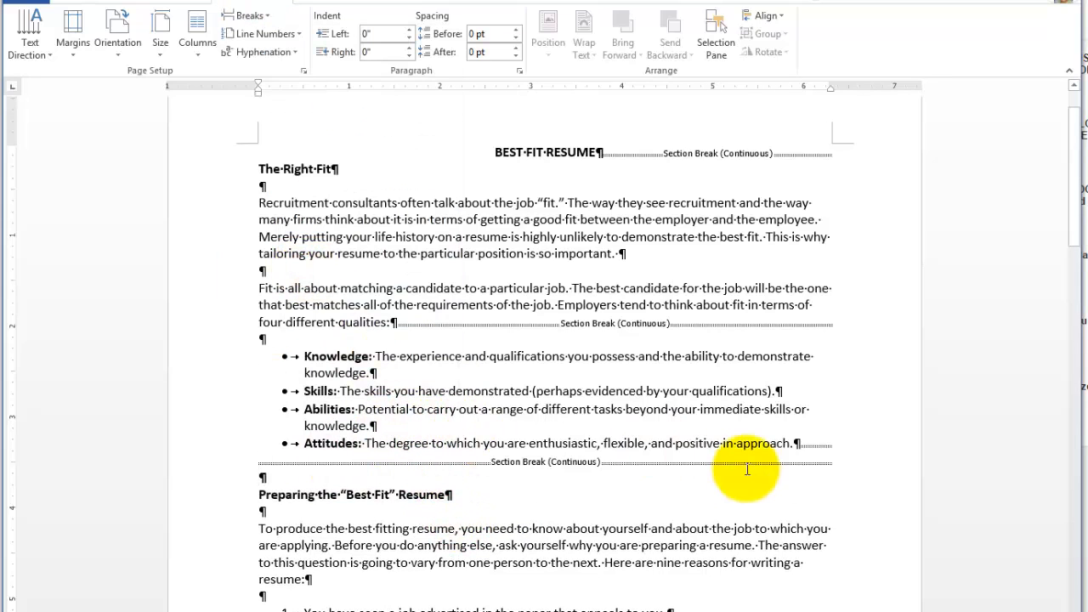
Step: Lay out the bullet list from 'Knowledge' to 'Attitudes' in two columns and inspect the section breaks around it
left_click_drag(800, 443, 256, 352)
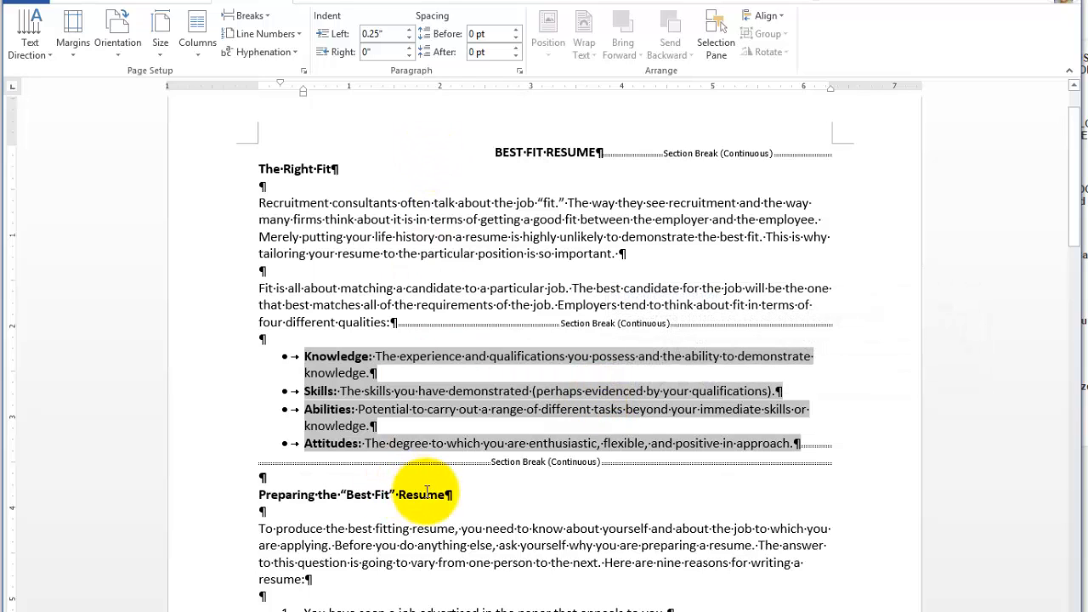
left_click(193, 49)
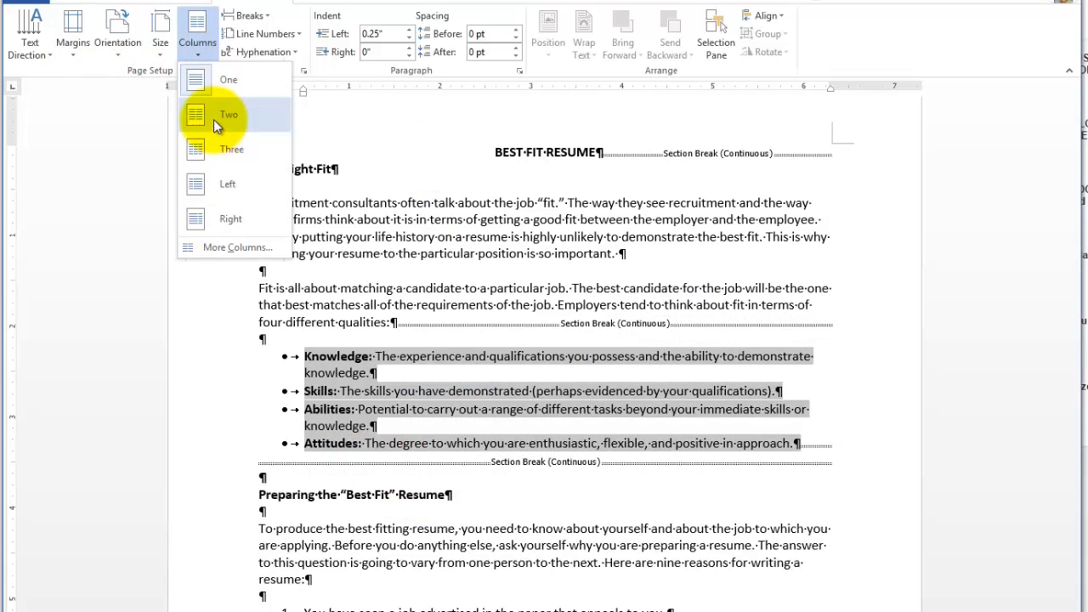
left_click(212, 118)
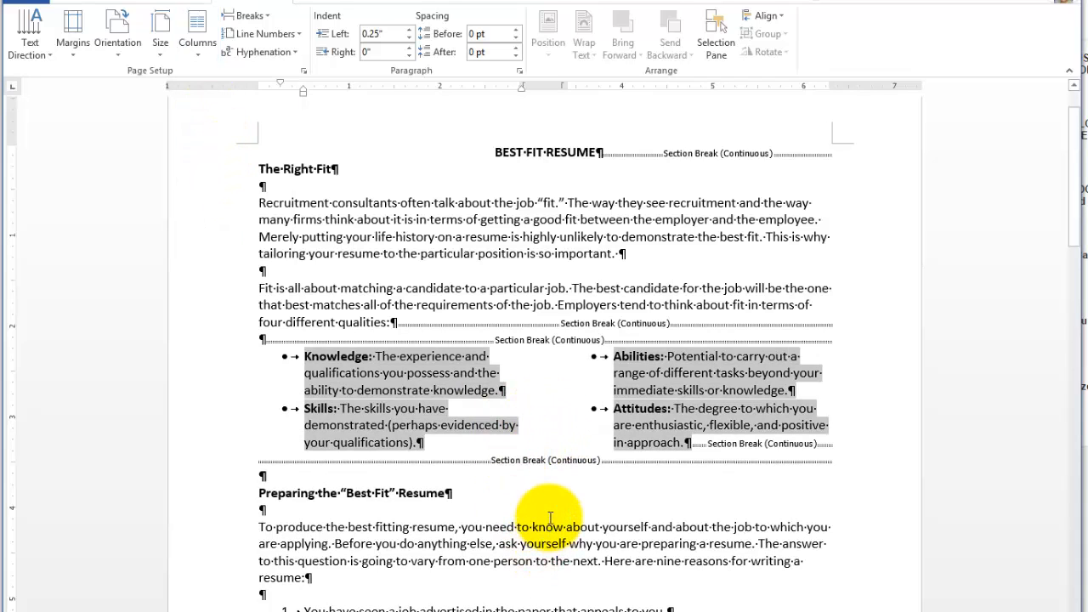
left_click(549, 514)
mouse_move(561, 542)
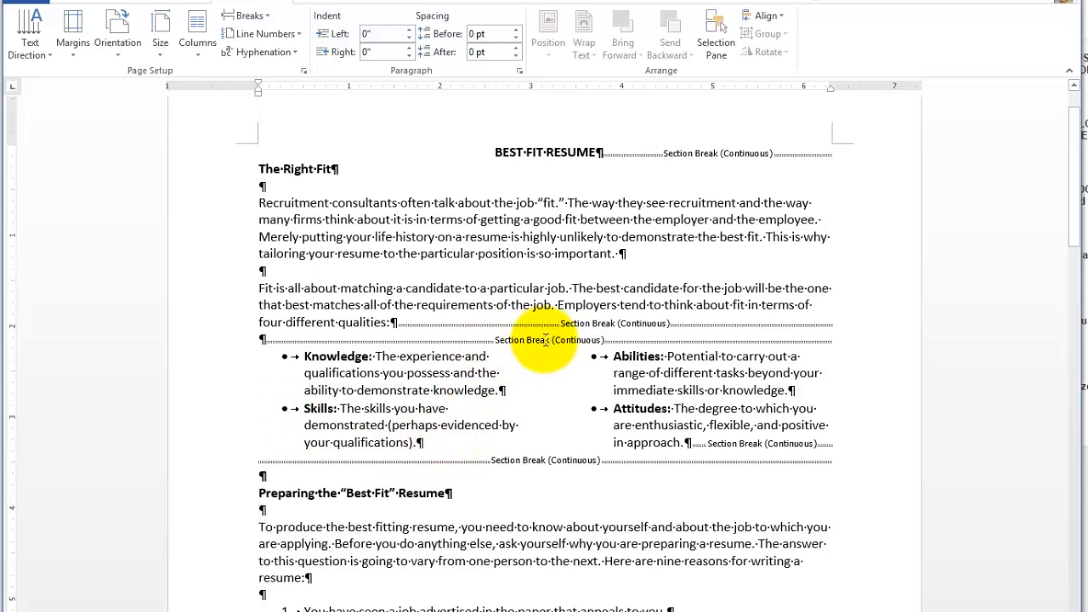
mouse_move(464, 428)
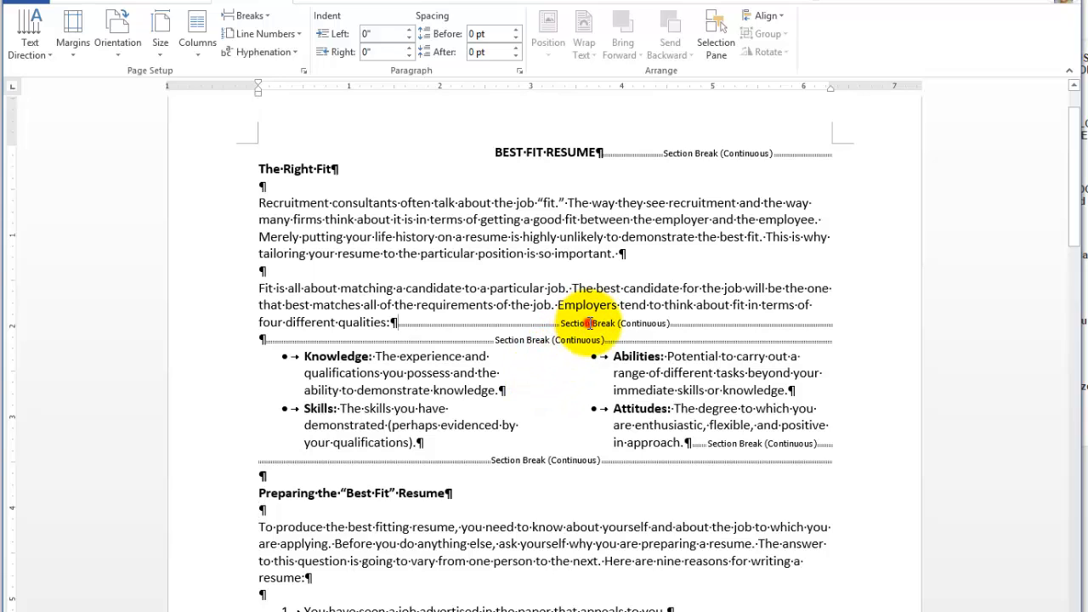
left_click(547, 375)
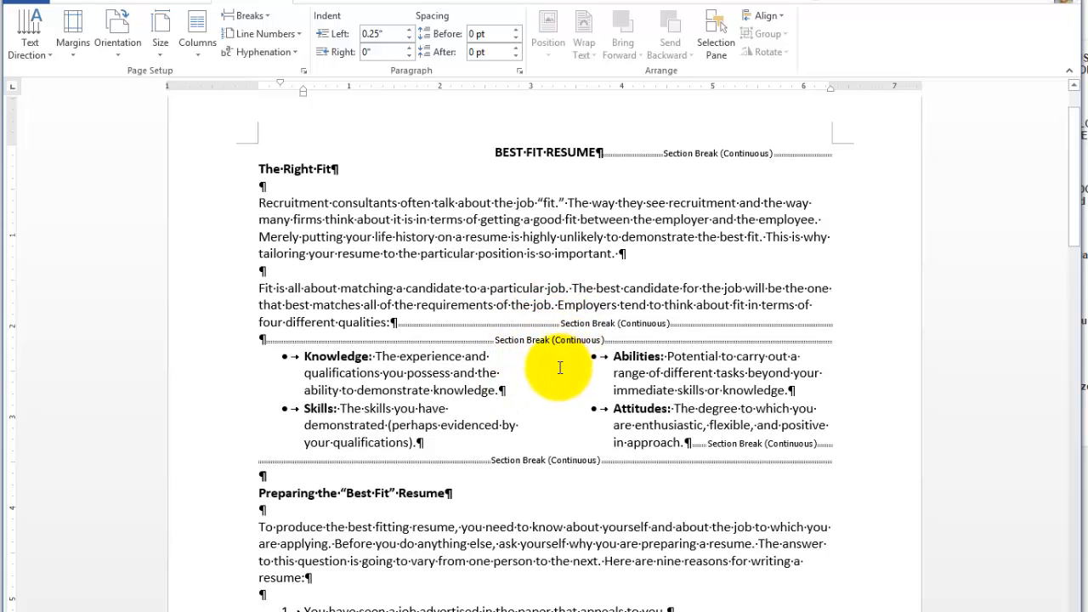
Step: Undo the two-column layout and the Continuous section breaks inserted above and below the bullet list
left_click(600, 342)
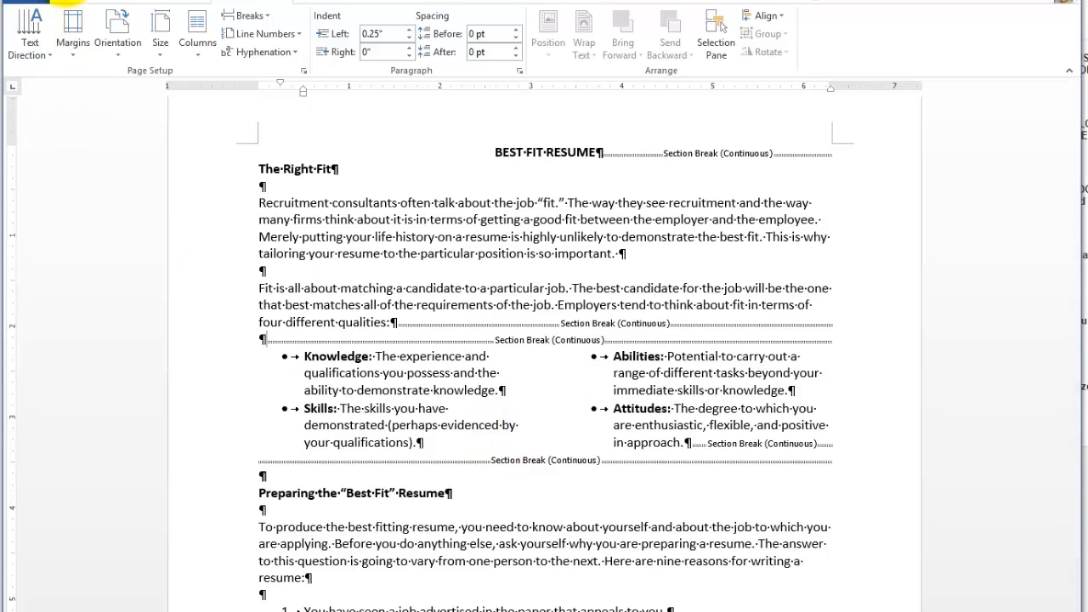
key("Delete")
key("Delete")
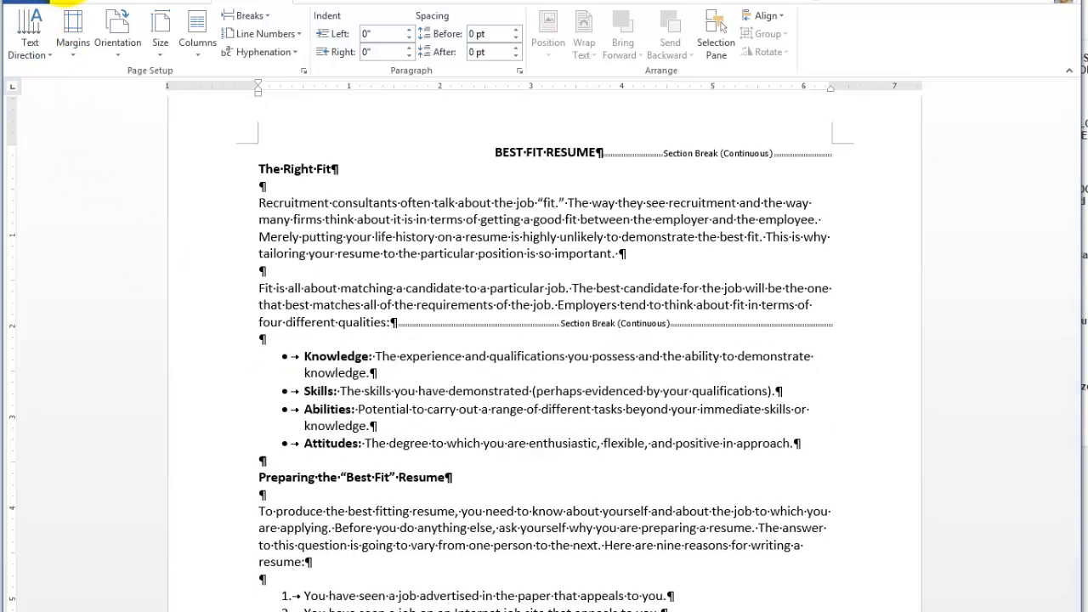
left_click(66, 1)
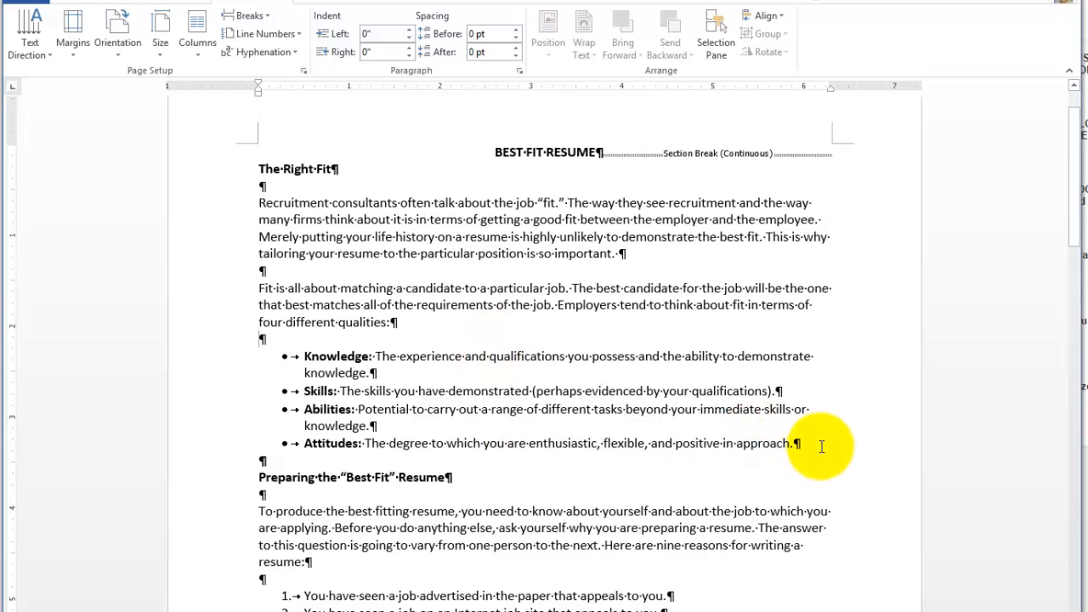
Step: Lay out only the bullet list from 'Knowledge' to 'Attitudes' in two columns and check the text below it
left_click_drag(815, 439, 281, 346)
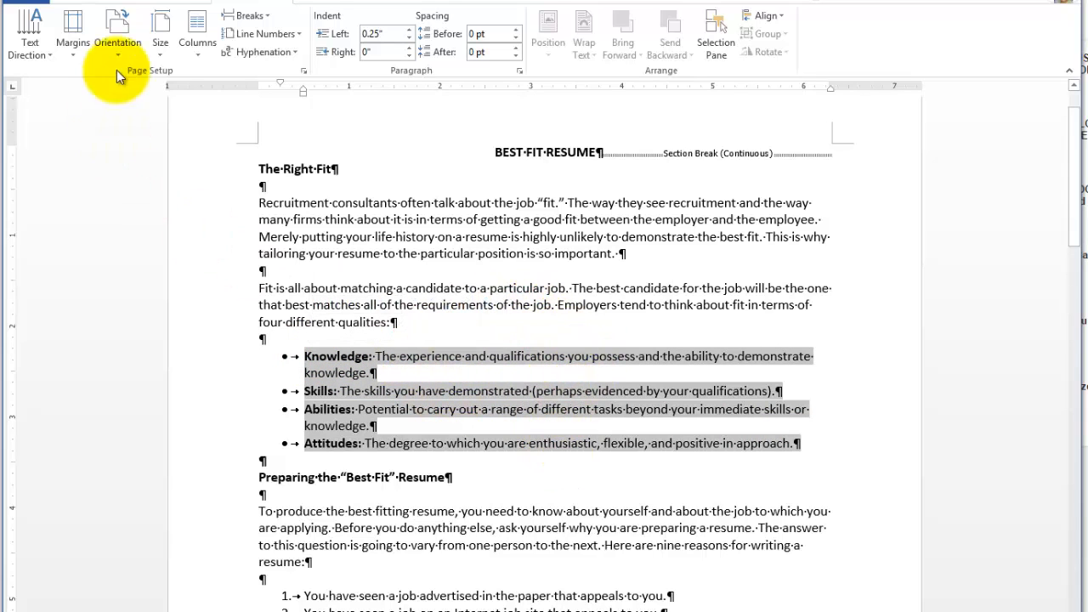
left_click(199, 54)
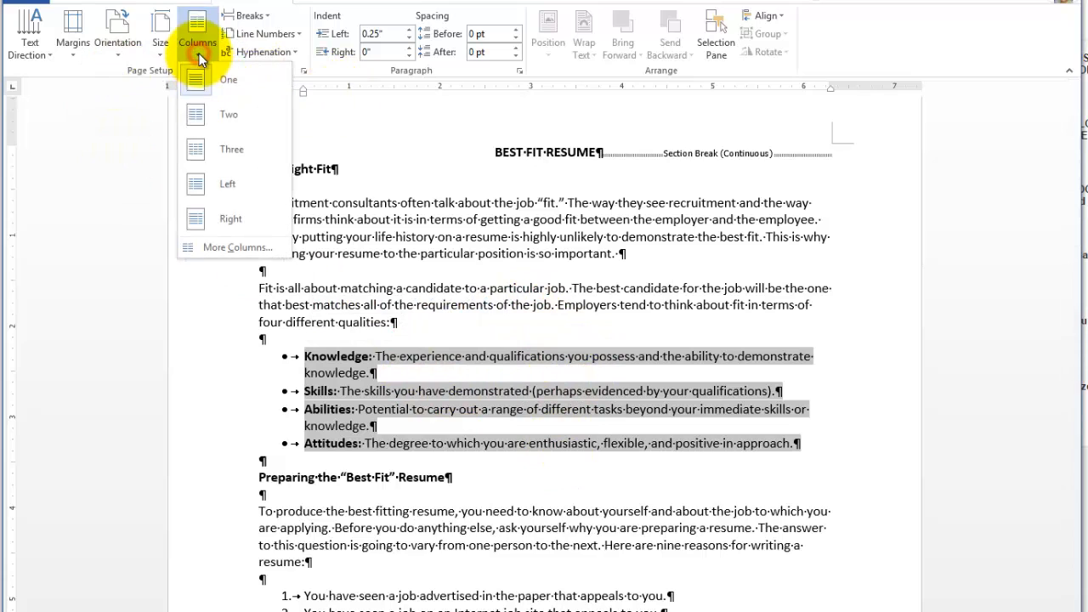
left_click(219, 119)
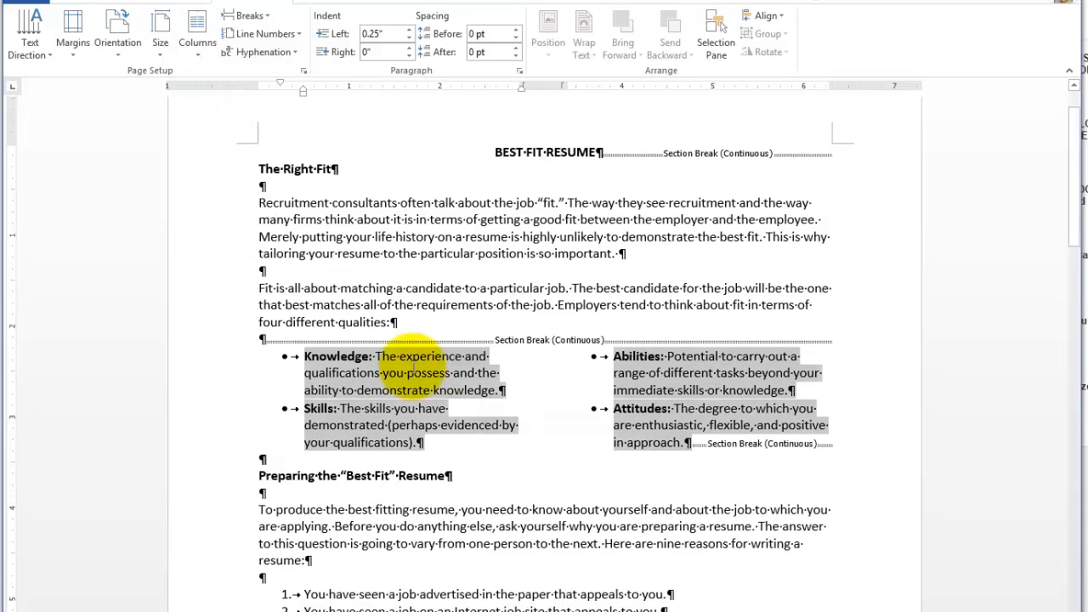
mouse_move(492, 515)
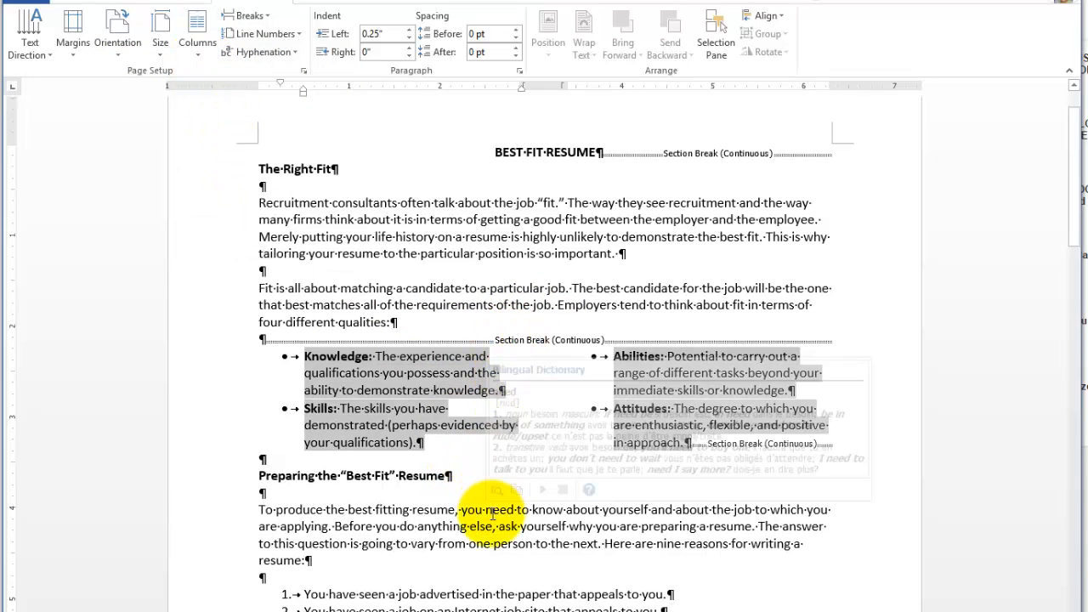
left_click(407, 547)
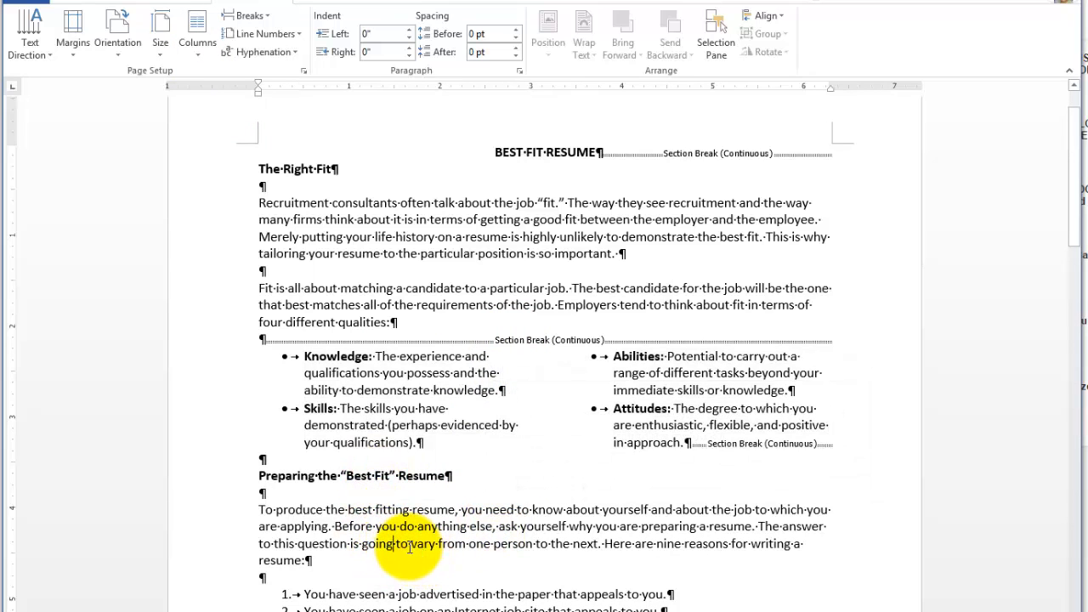
scroll(408, 553, "down", 1)
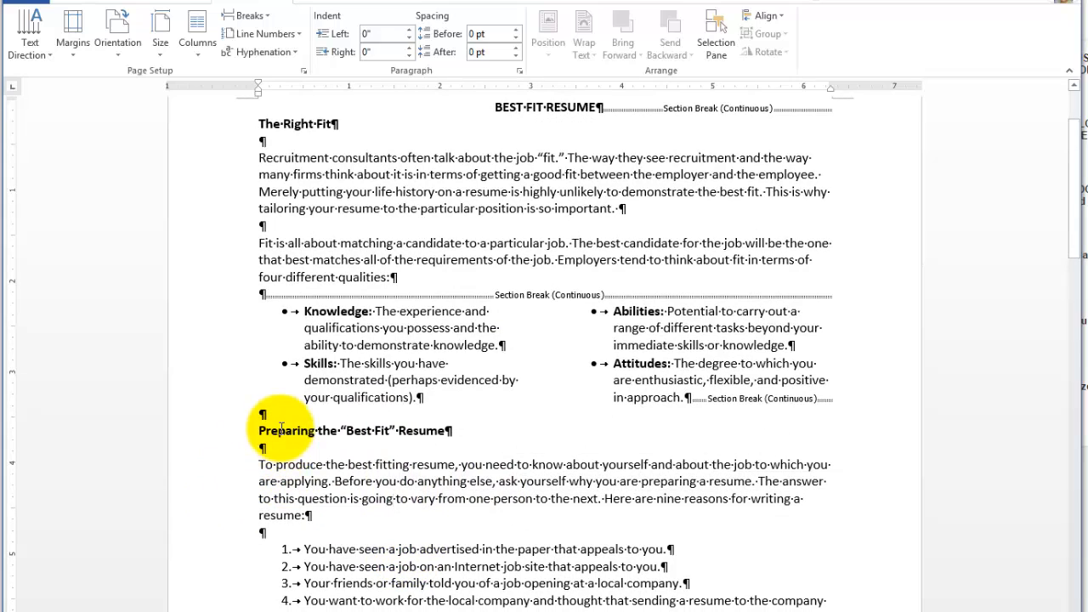
left_click(281, 414)
mouse_move(341, 489)
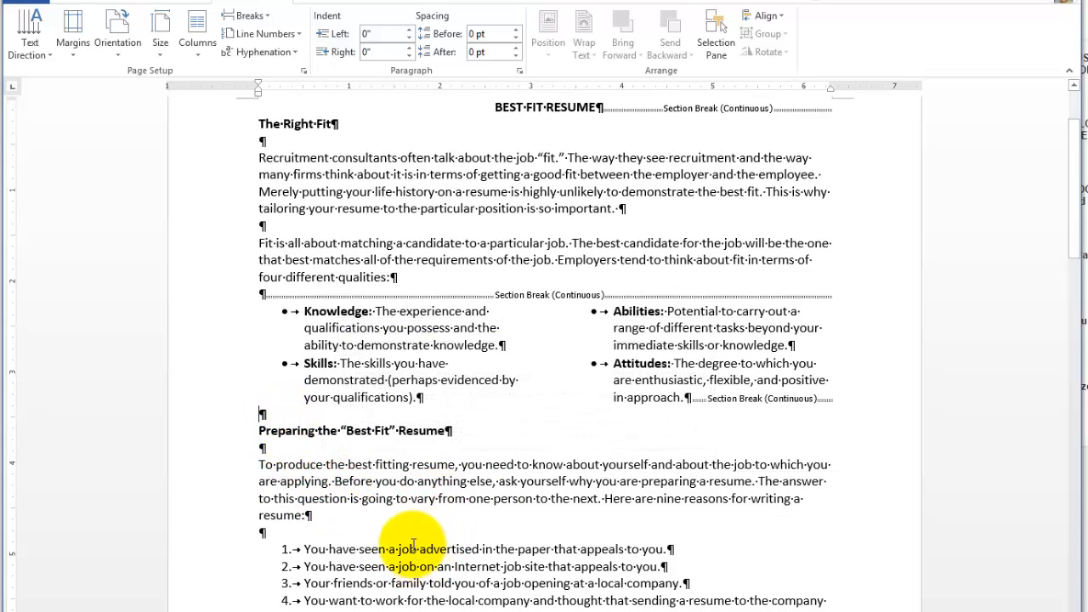
Step: Lay out the numbered list of nine reasons for writing a resume in two columns
scroll(413, 542, "down", 5)
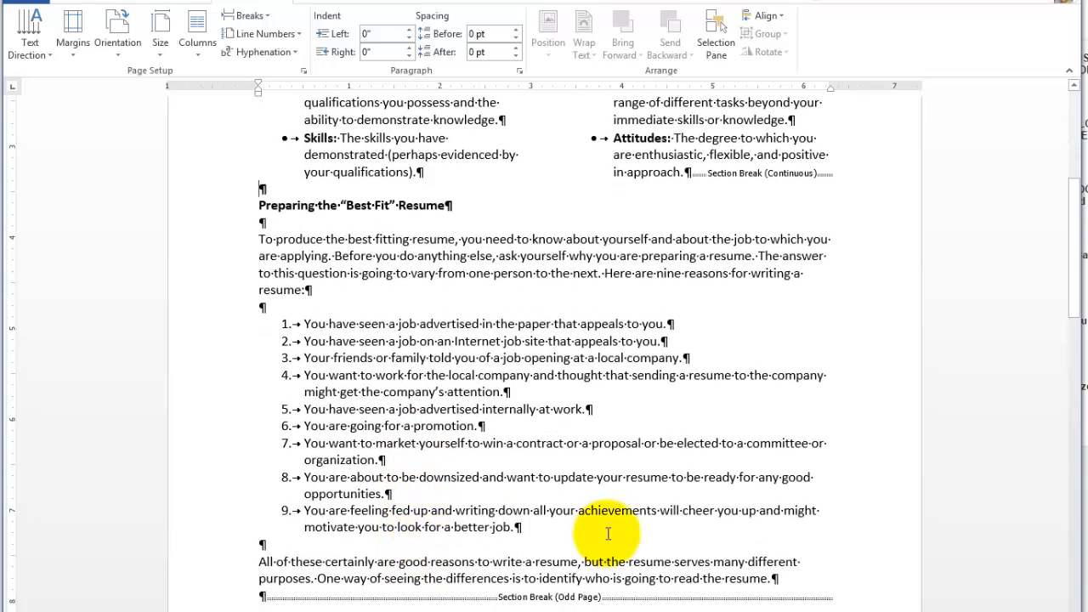
left_click_drag(542, 527, 308, 328)
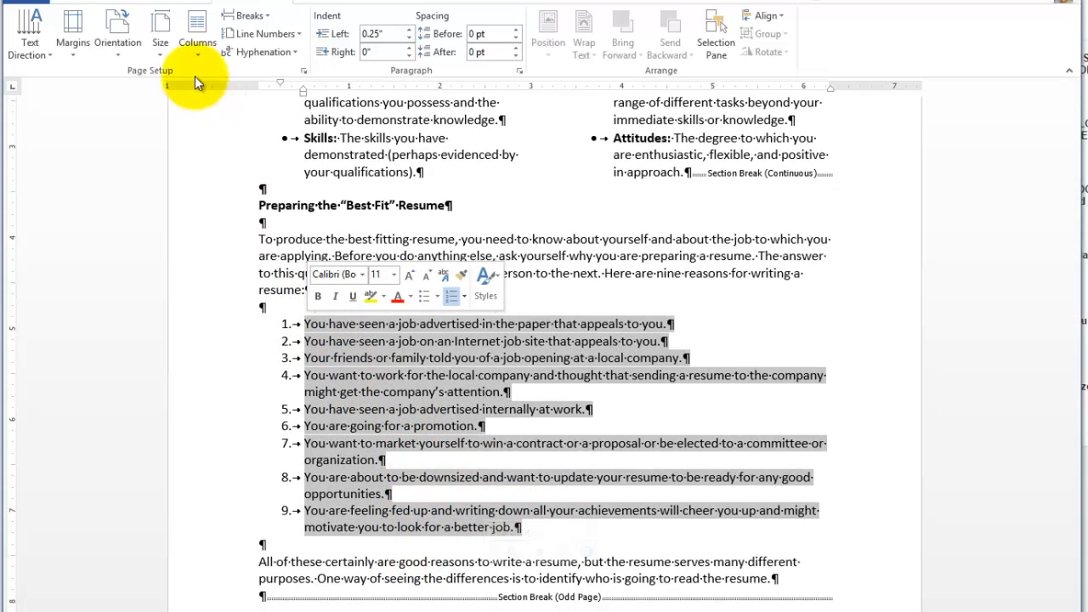
left_click(197, 43)
left_click(201, 119)
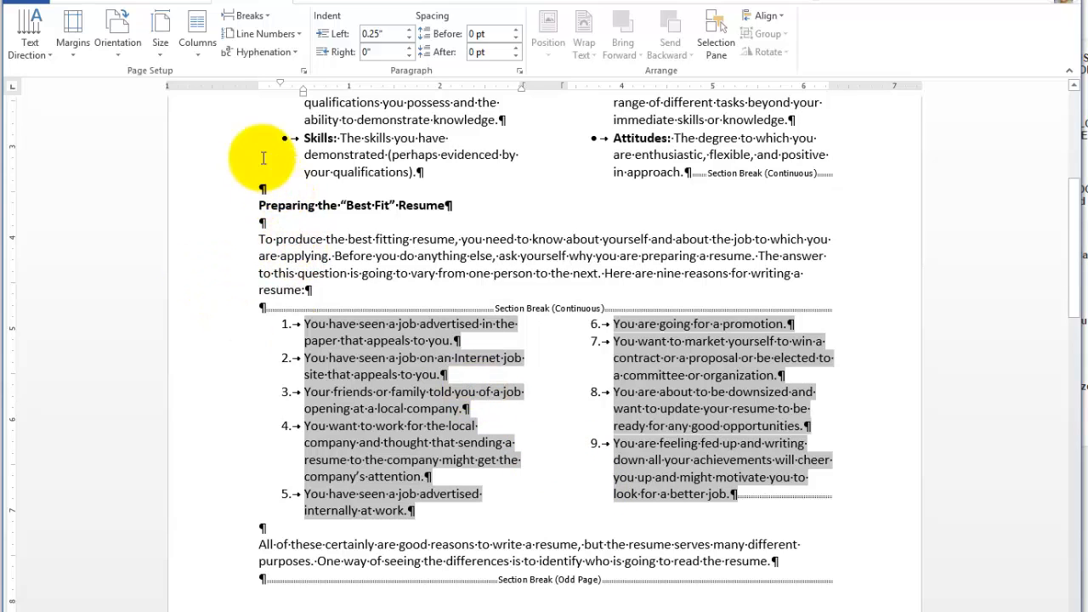
Step: Preview the Three, Left and Two column presets and the Line between option for the numbered list without applying any, and deselect the list
left_click(195, 54)
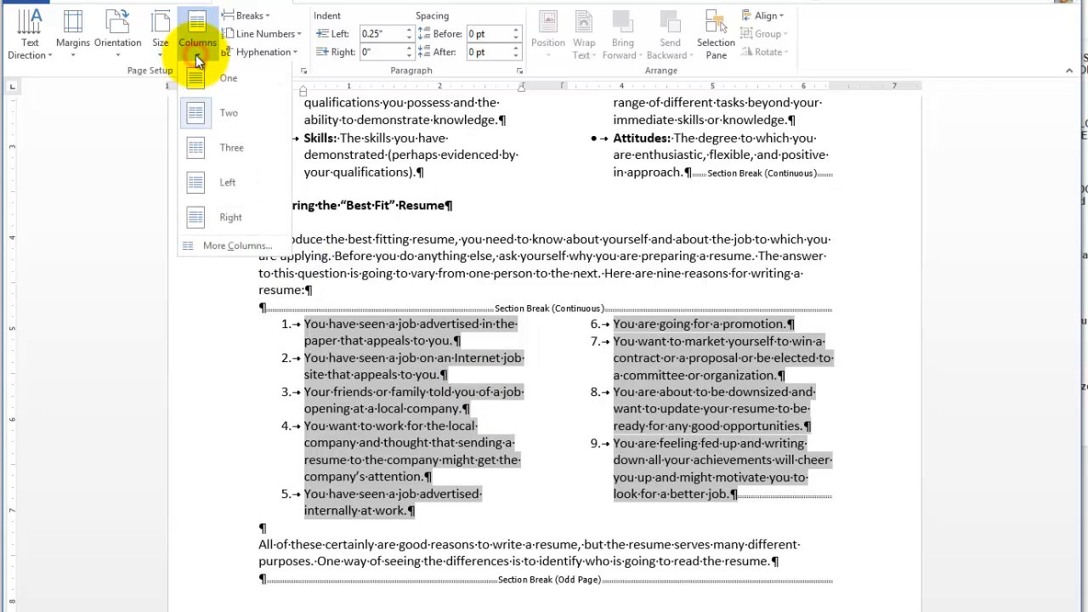
left_click(233, 251)
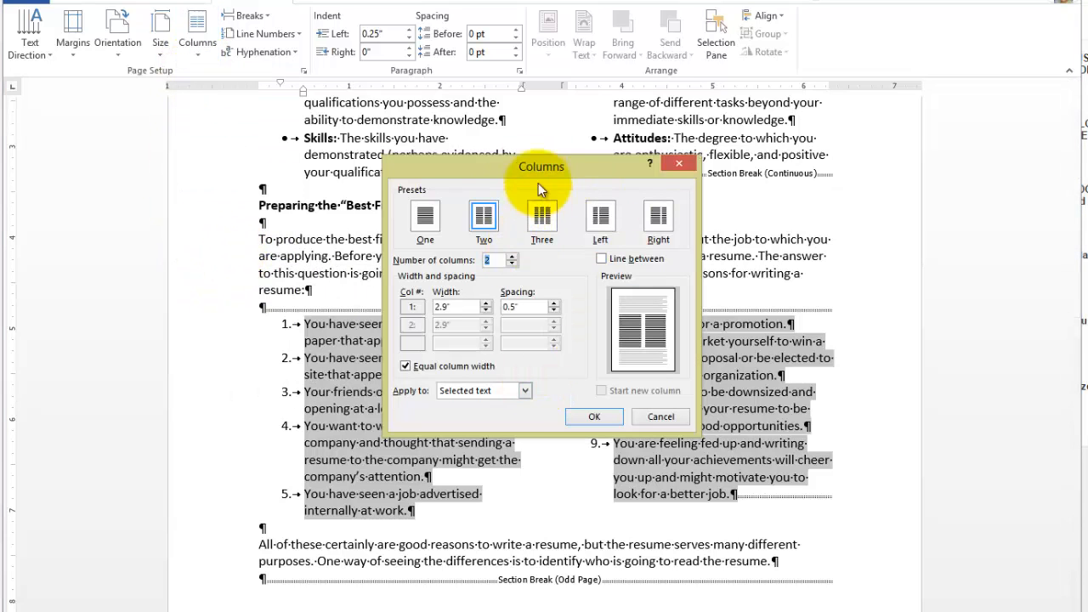
left_click_drag(546, 161, 800, 44)
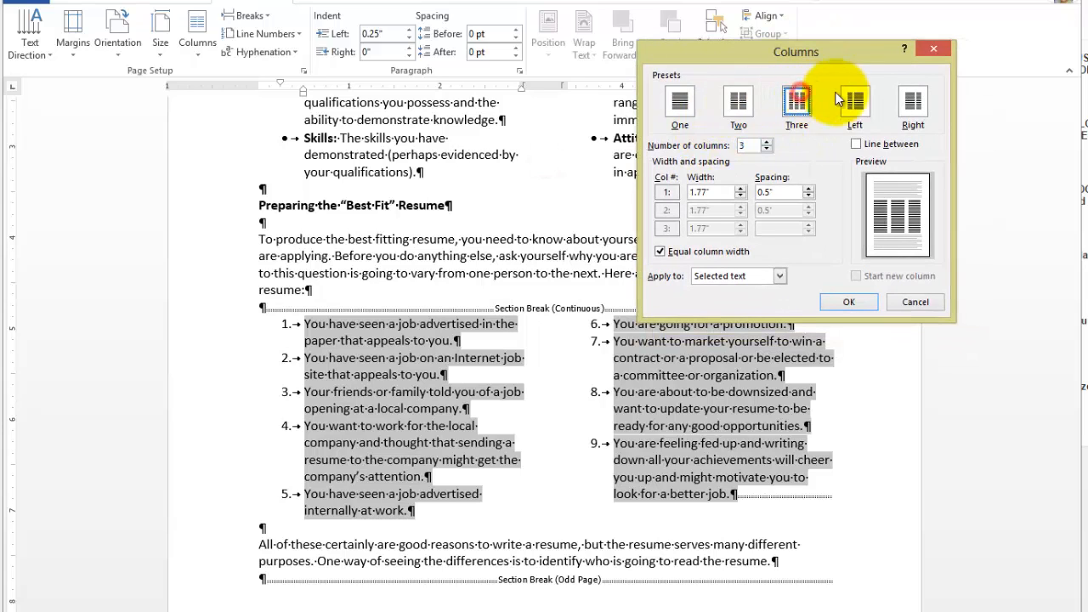
left_click(856, 100)
left_click(738, 102)
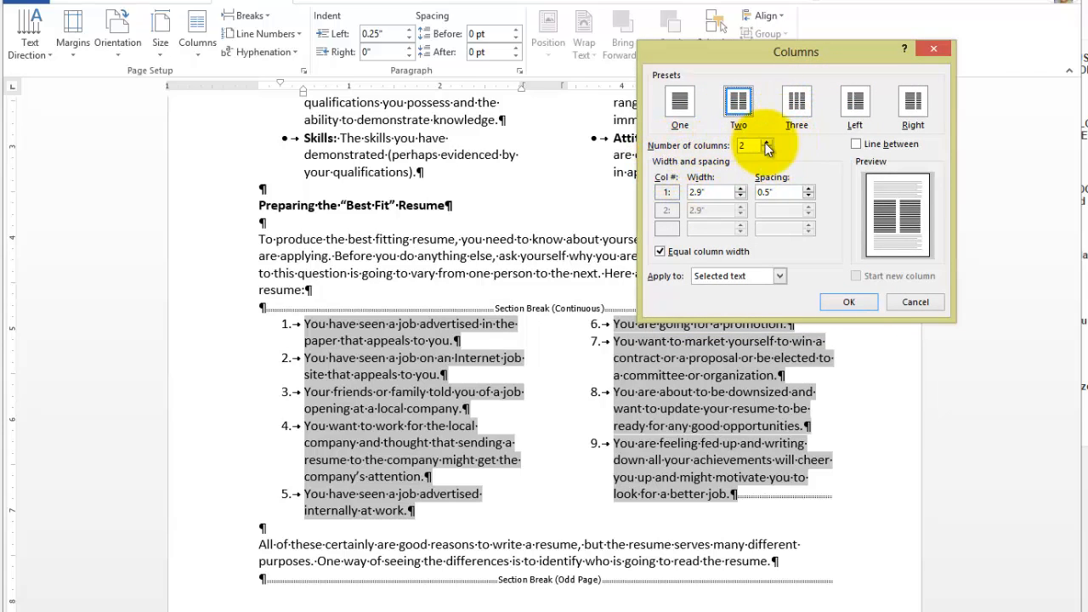
left_click(856, 145)
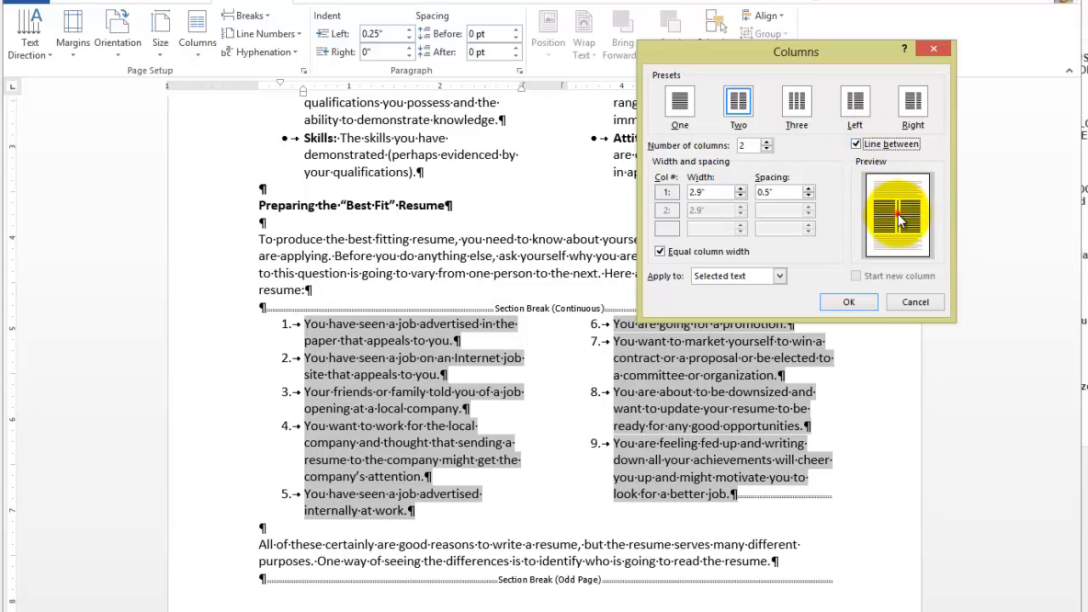
left_click(857, 145)
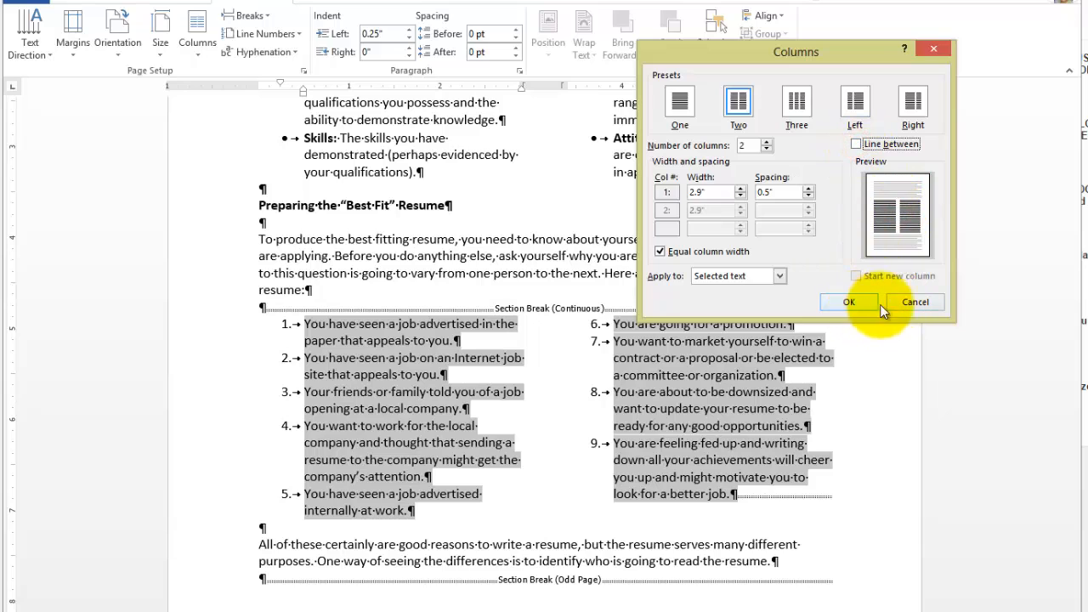
left_click(915, 303)
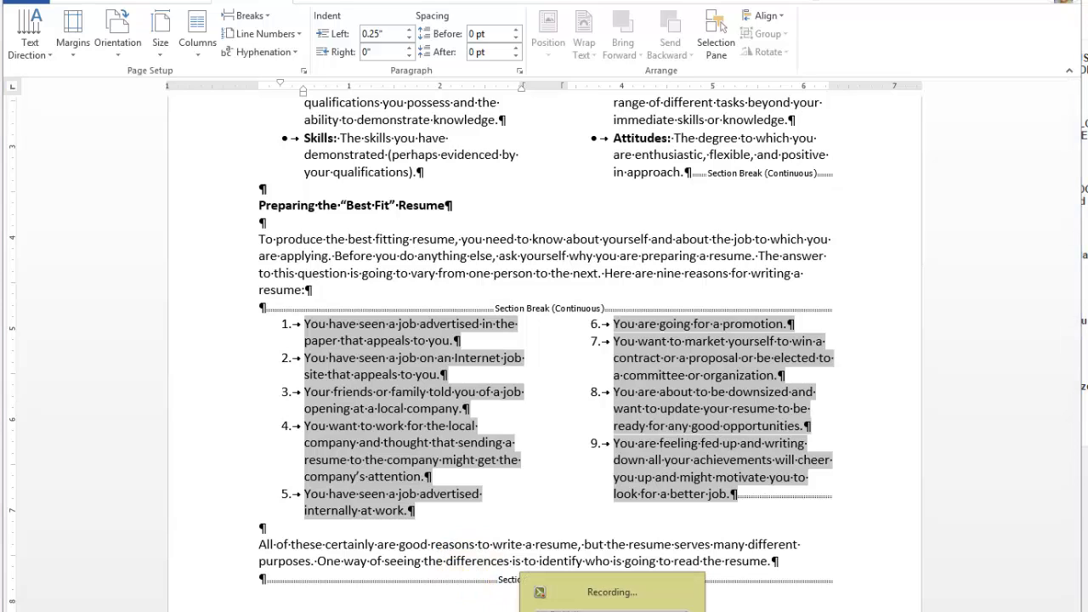
key("Left")
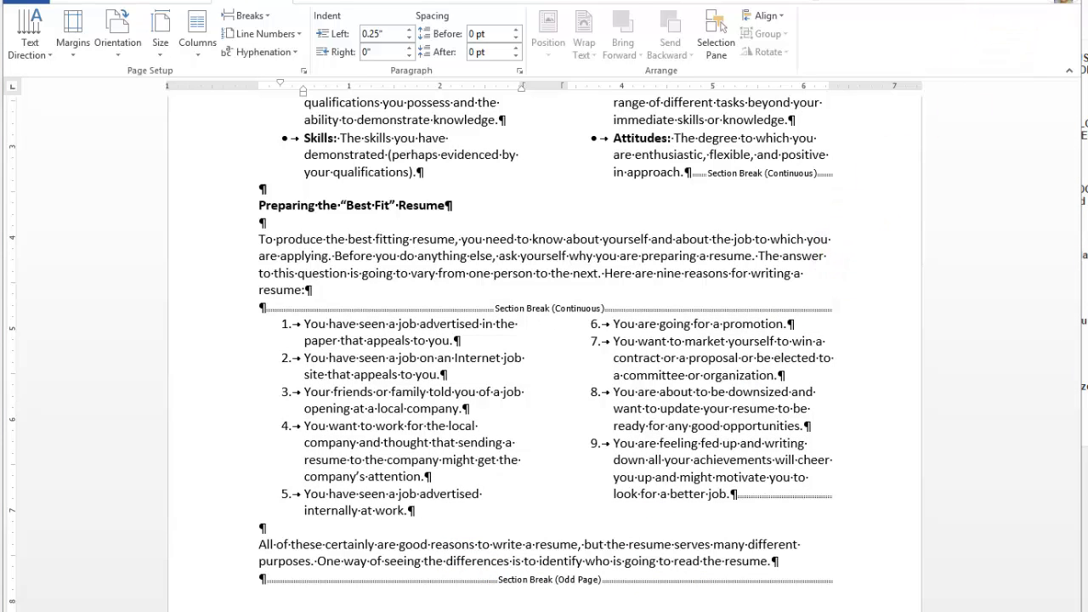